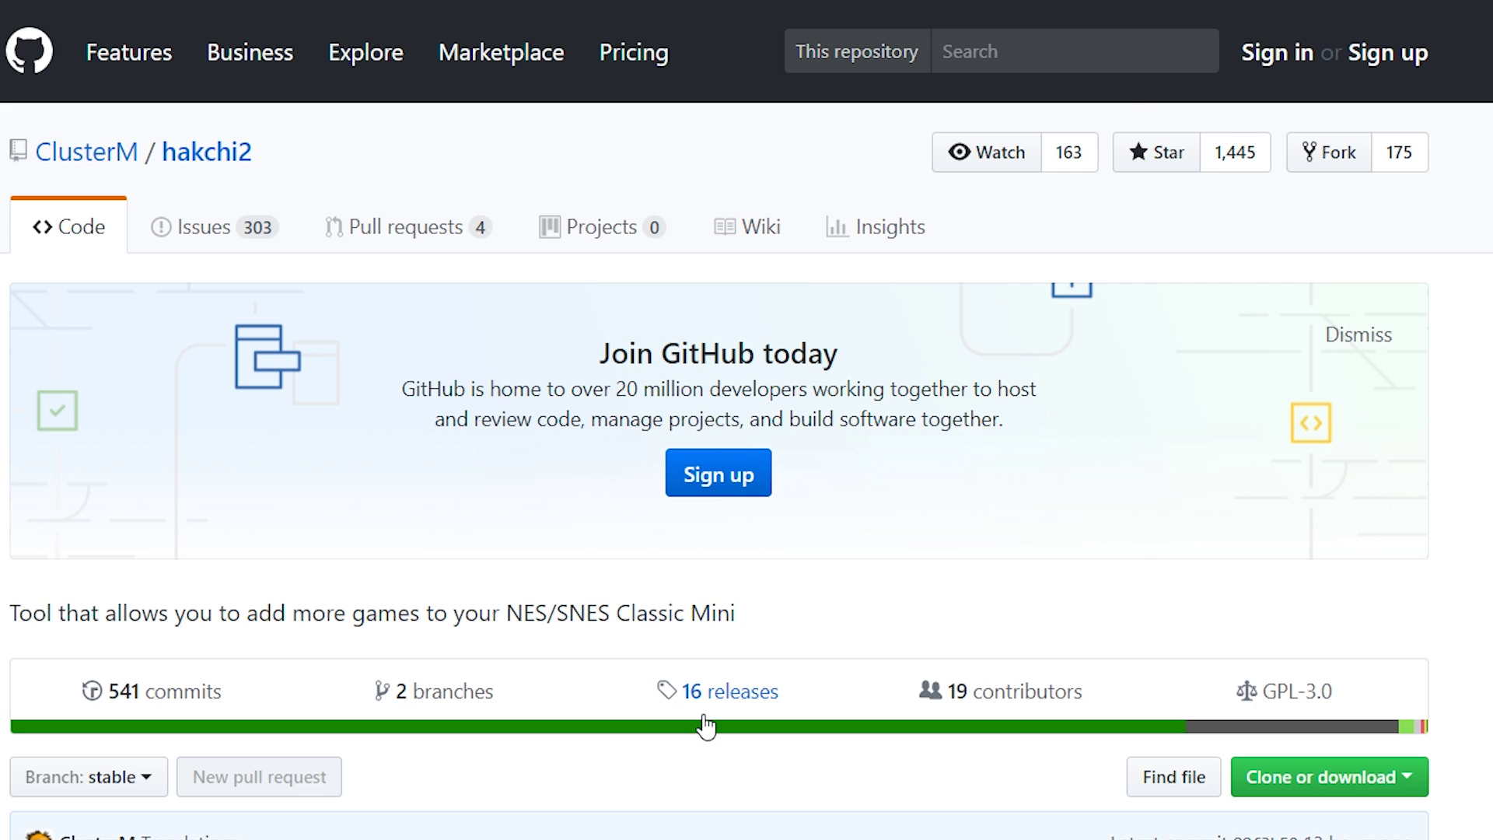
Step: Browse hakchi2's releases to v2.21d's download files, then the retroarch-clover 1.0 release
{"action": "left_click", "coordinate": [685, 692]}
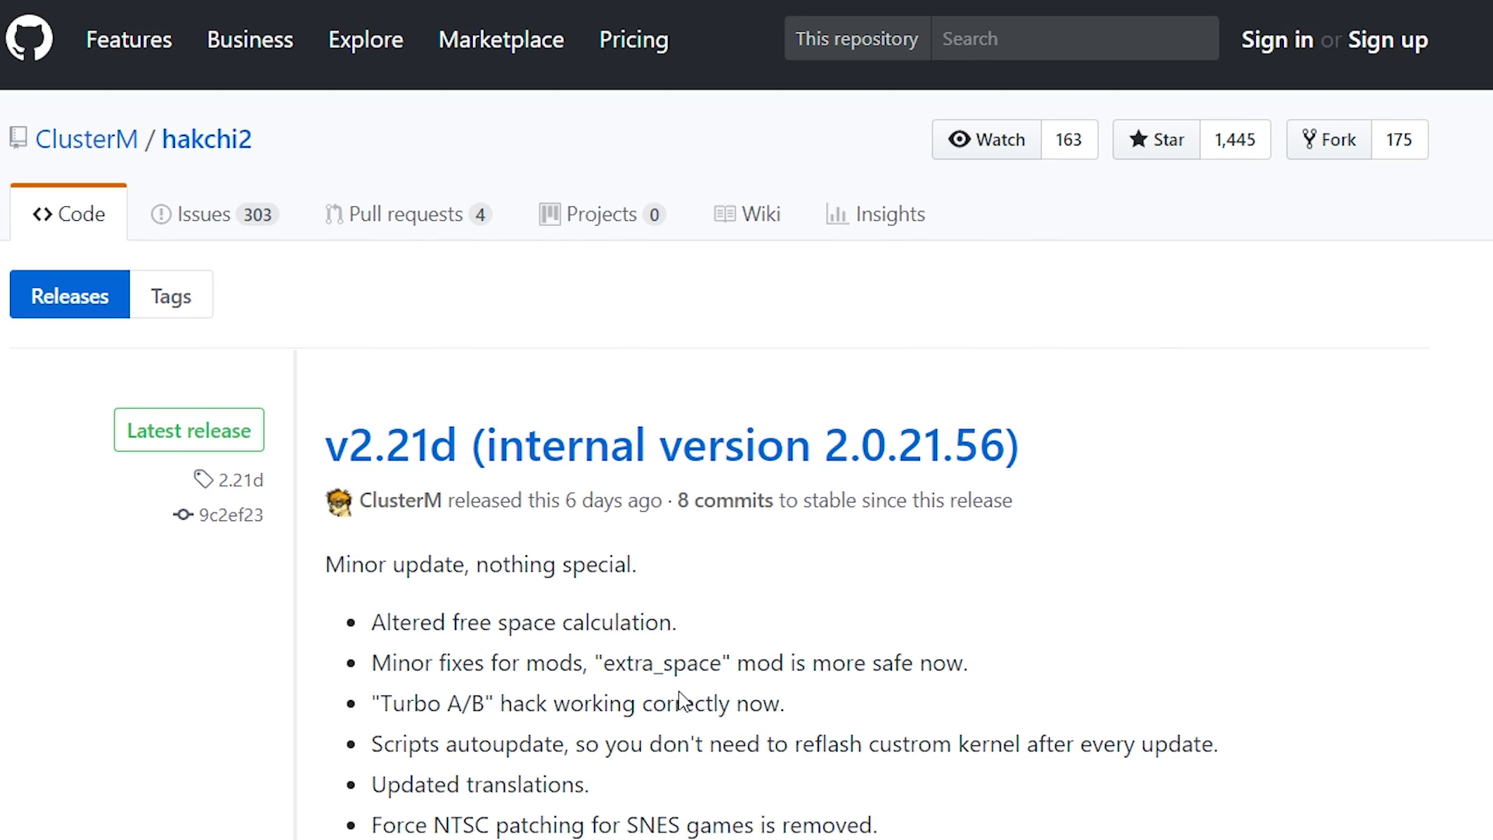
{"action": "scroll", "coordinate": [684, 699], "scroll_direction": "down", "scroll_amount": 3}
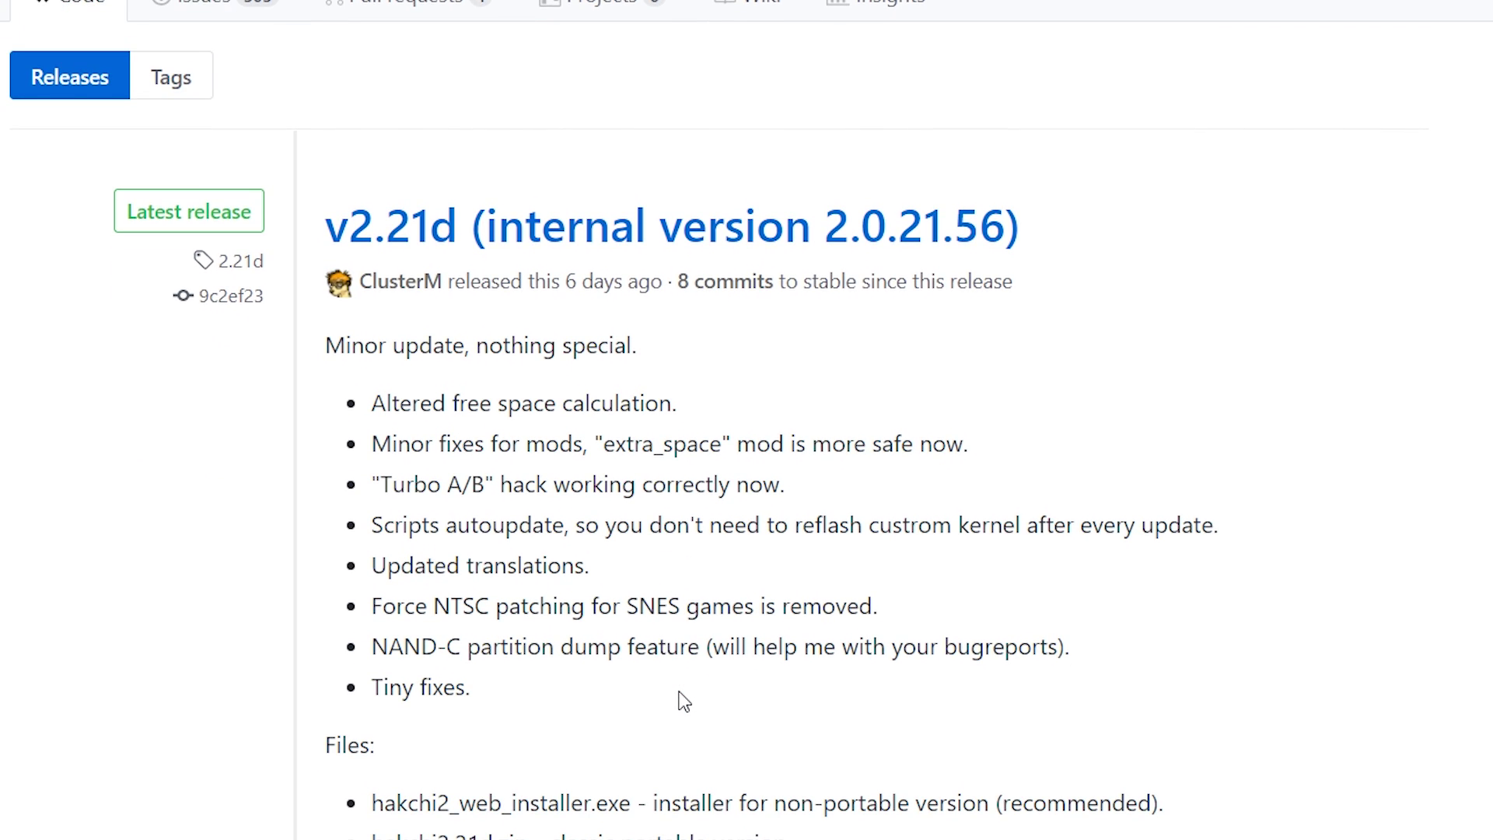
{"action": "scroll", "coordinate": [684, 701], "scroll_direction": "down", "scroll_amount": 2}
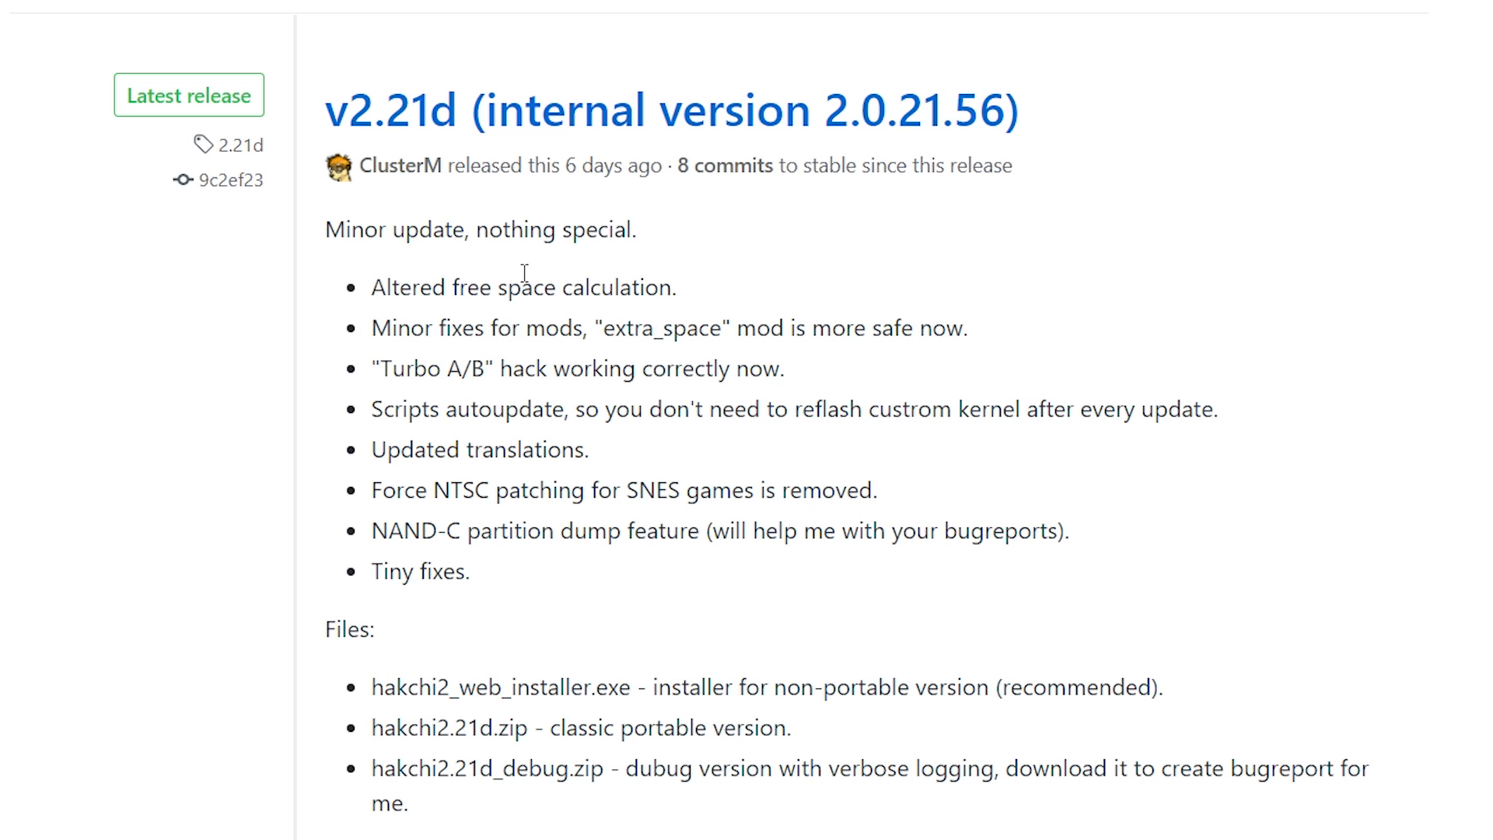
{"action": "scroll", "coordinate": [543, 773], "scroll_direction": "down", "scroll_amount": 2}
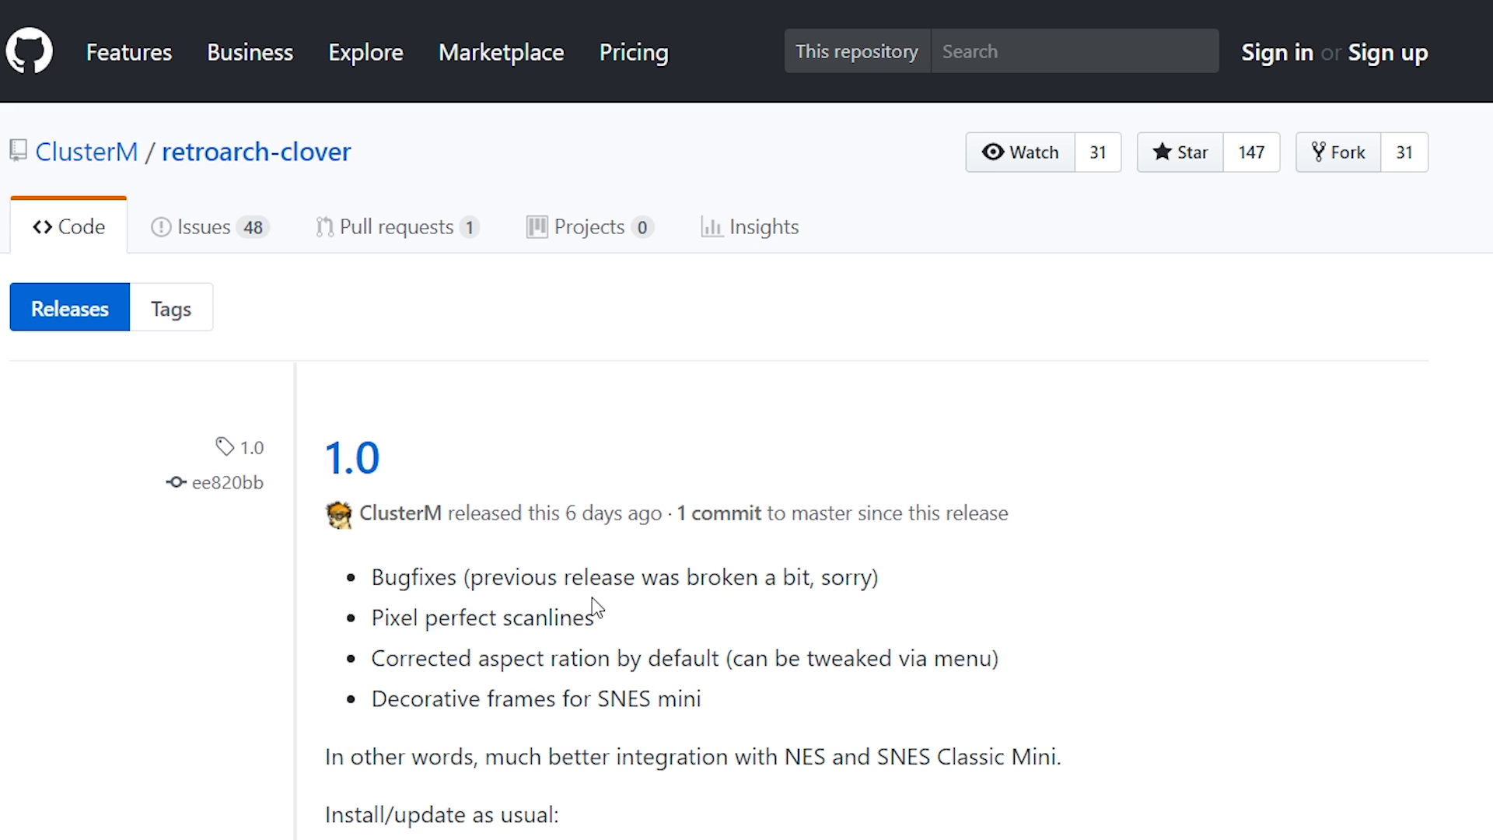
{"action": "scroll", "coordinate": [591, 597], "scroll_direction": "down", "scroll_amount": 8}
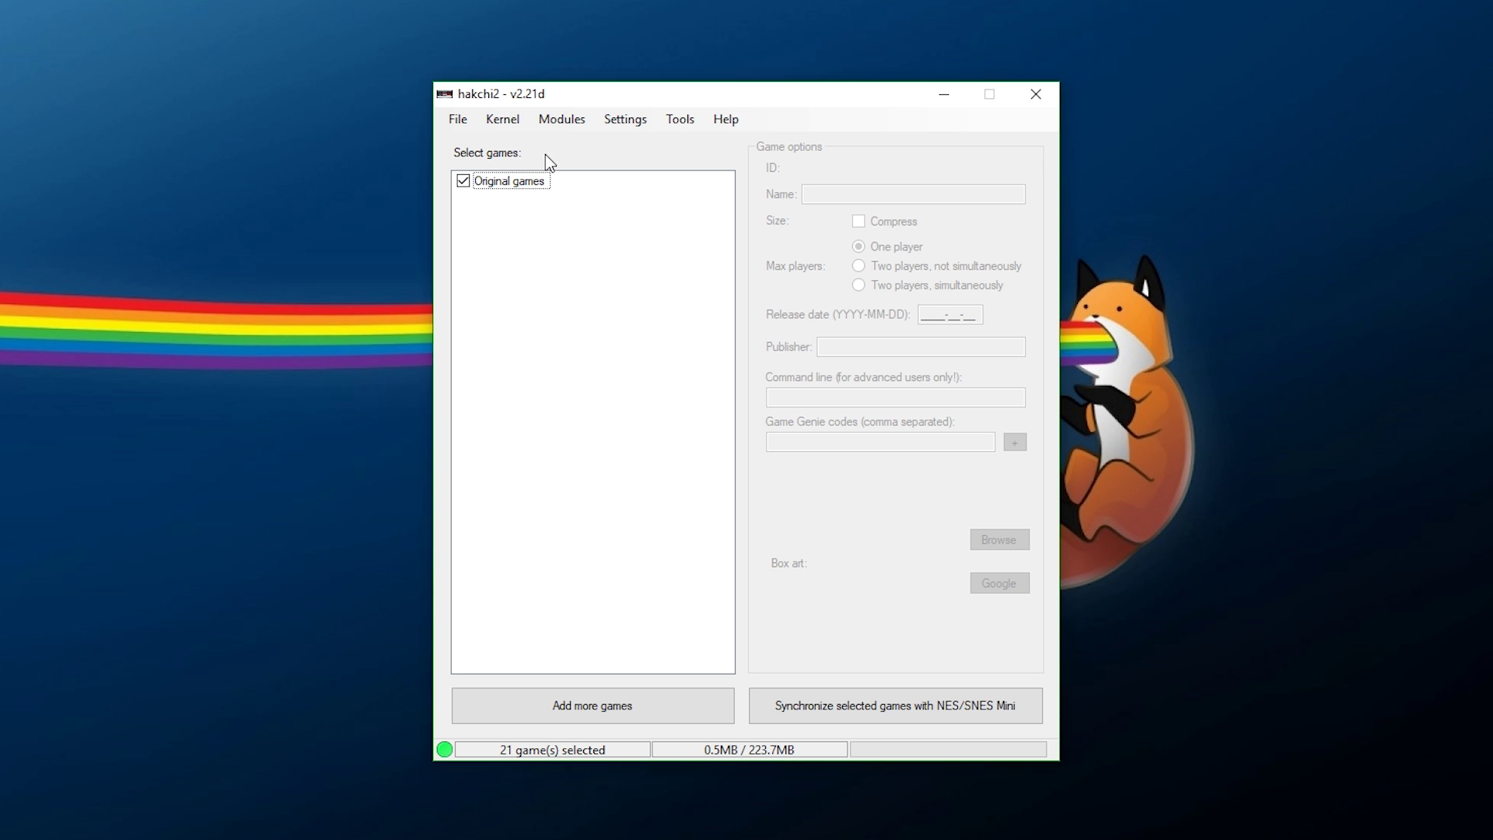
Step: Install retroarch_with_cores.zip into hakchi2 with the ticked modules and acknowledge the Done message
{"action": "left_click", "coordinate": [540, 120]}
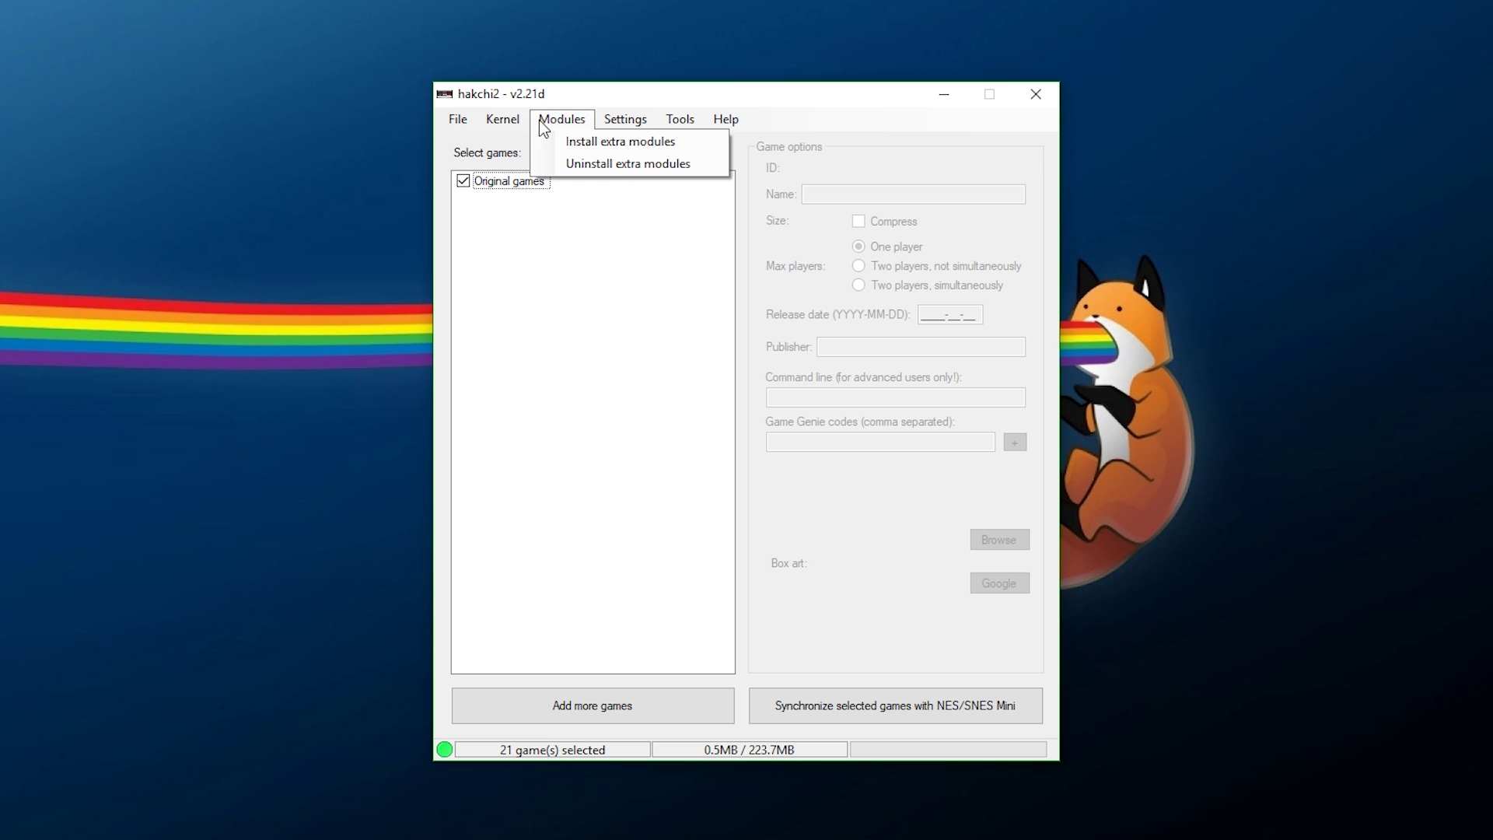
{"action": "left_click", "coordinate": [500, 121]}
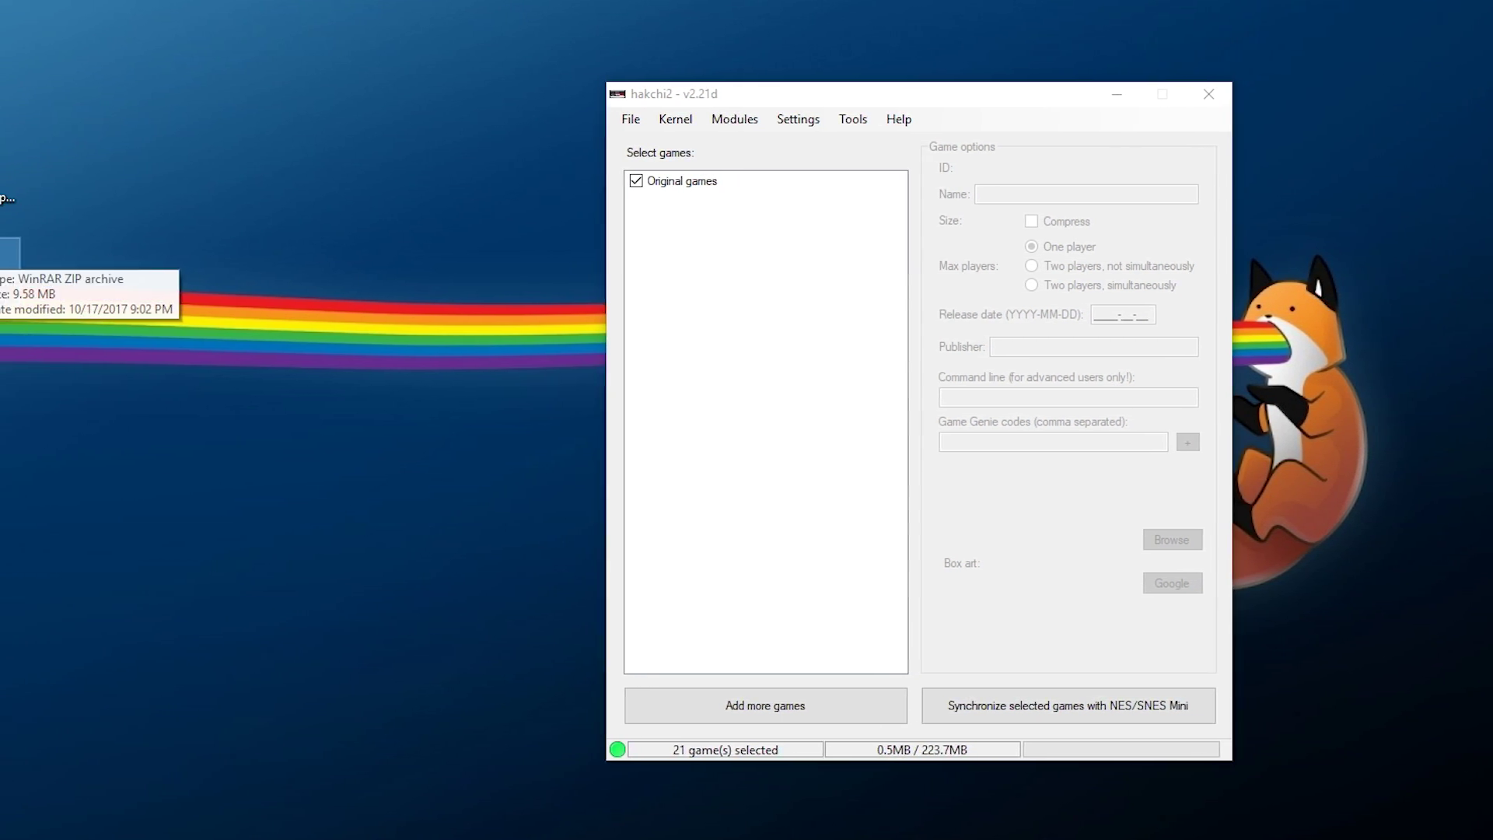
{"action": "left_click_drag", "start_coordinate": [43, 264], "coordinate": [857, 348]}
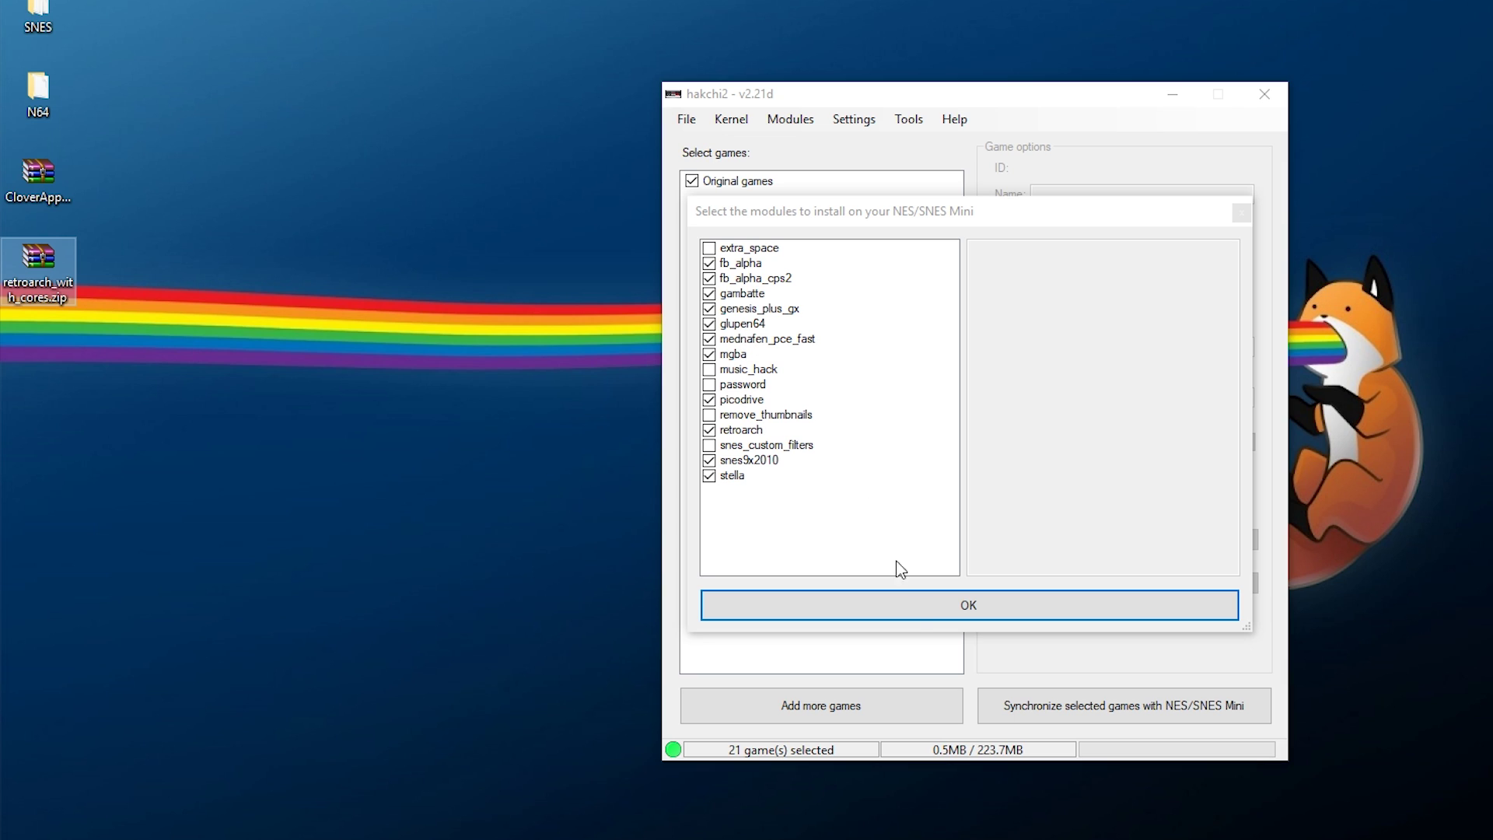
{"action": "left_click", "coordinate": [899, 610]}
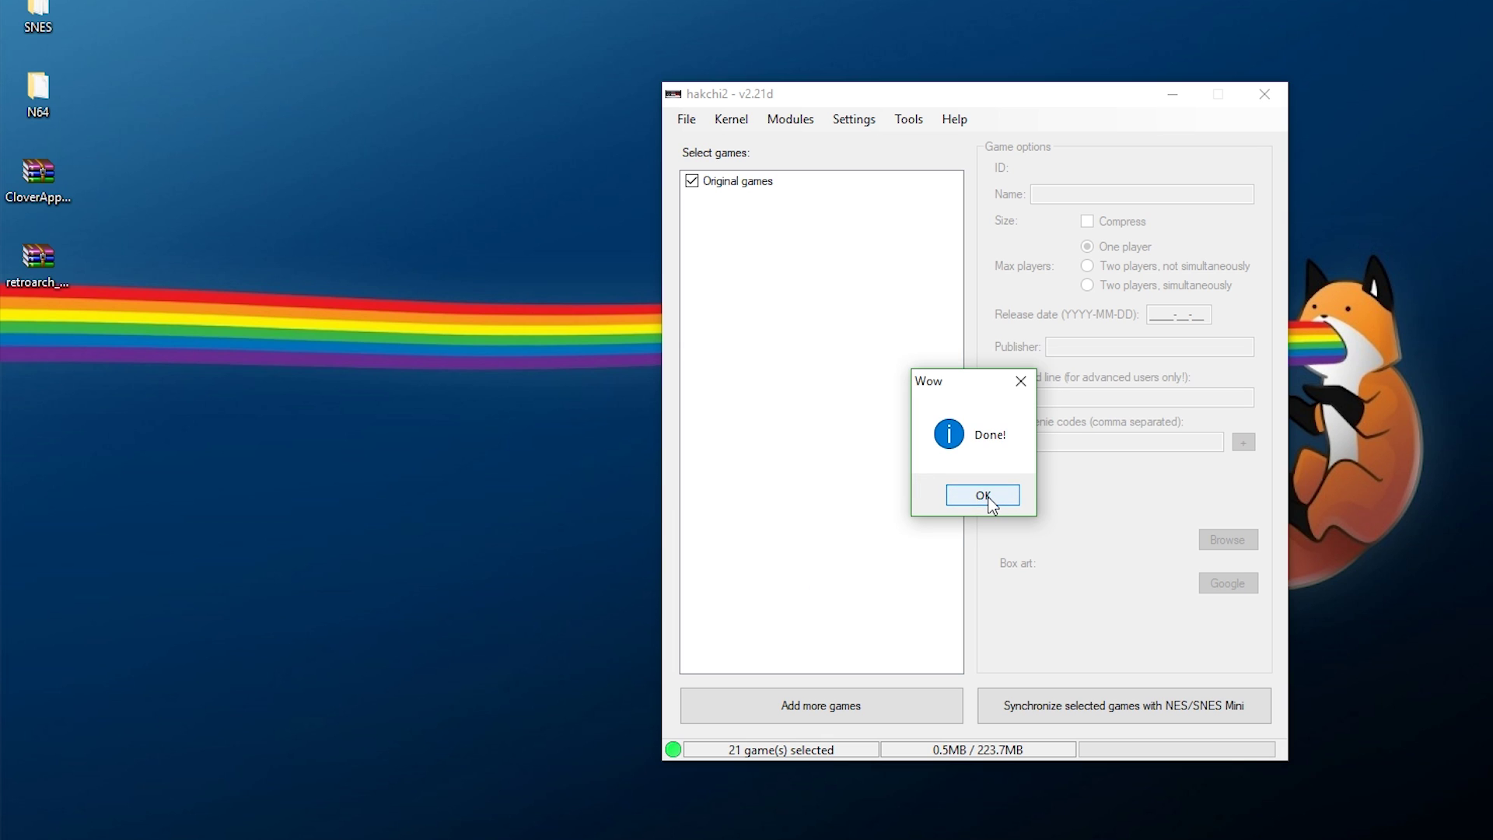
{"action": "left_click", "coordinate": [983, 495]}
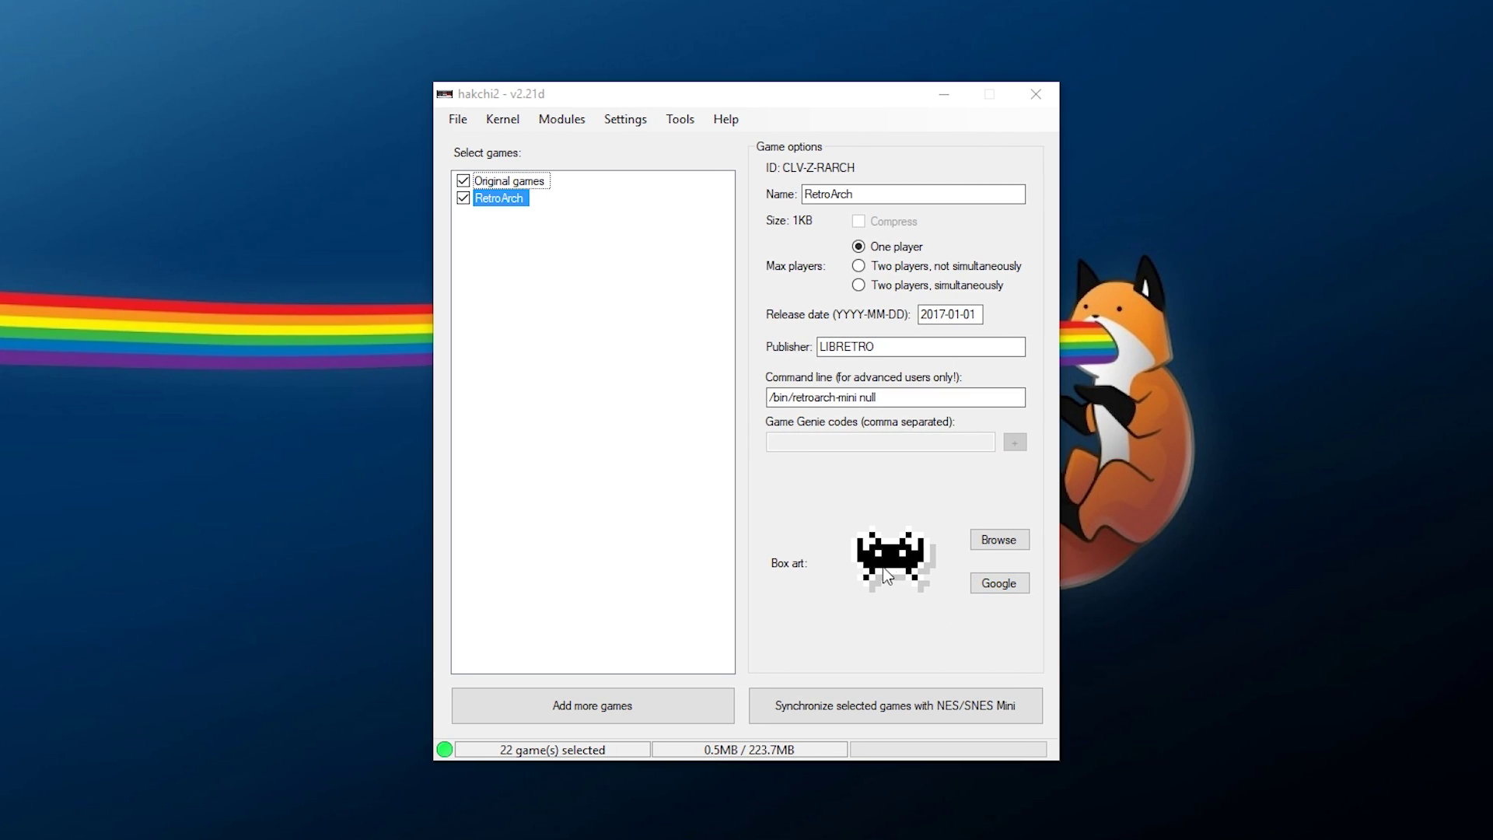
Step: View the RetroArch entry's game options, then open the SNES ROM folder on the desktop
{"action": "left_click", "coordinate": [548, 261]}
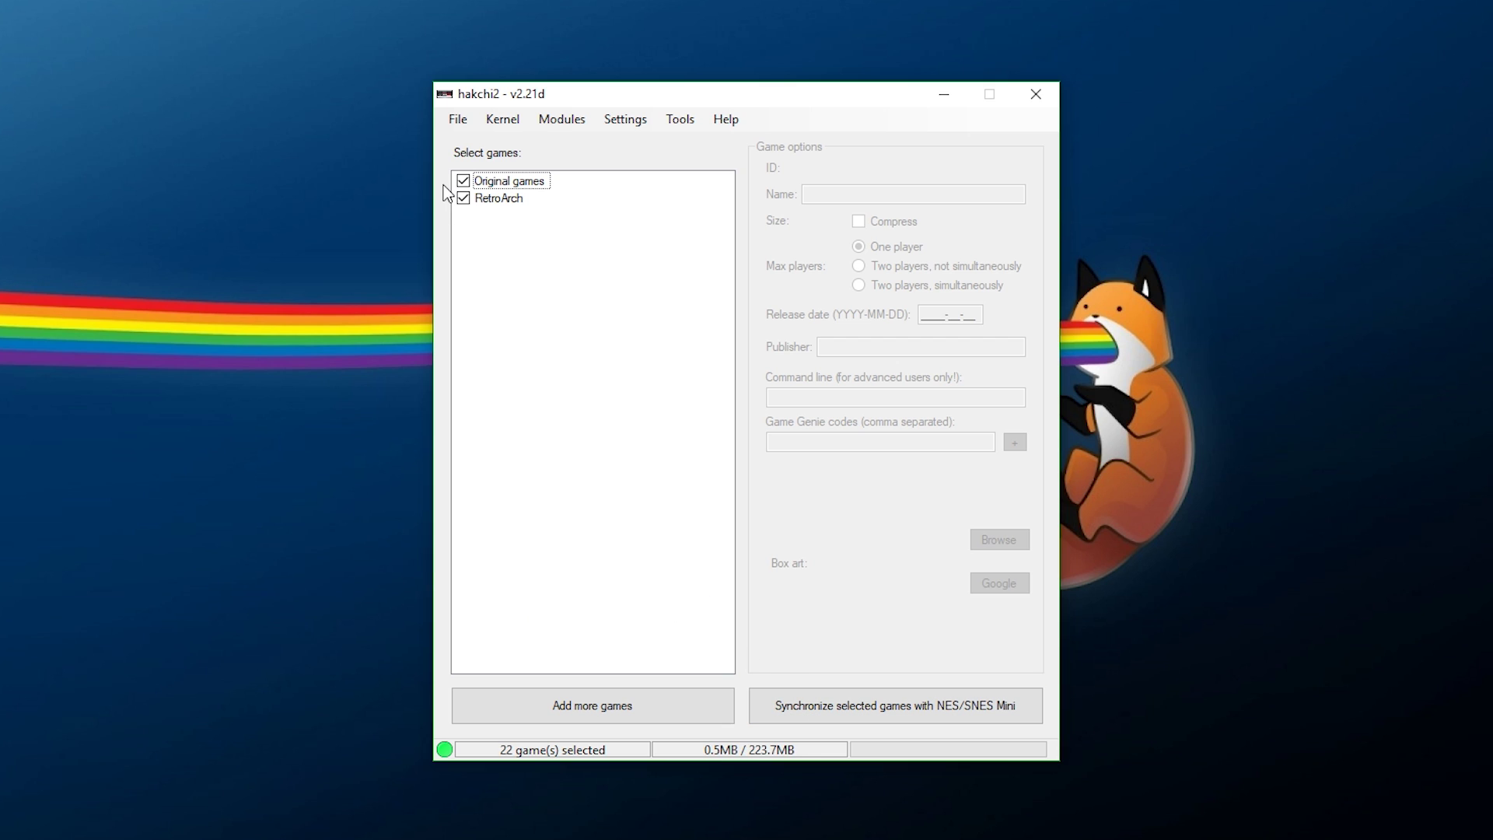
{"action": "left_click", "coordinate": [491, 204]}
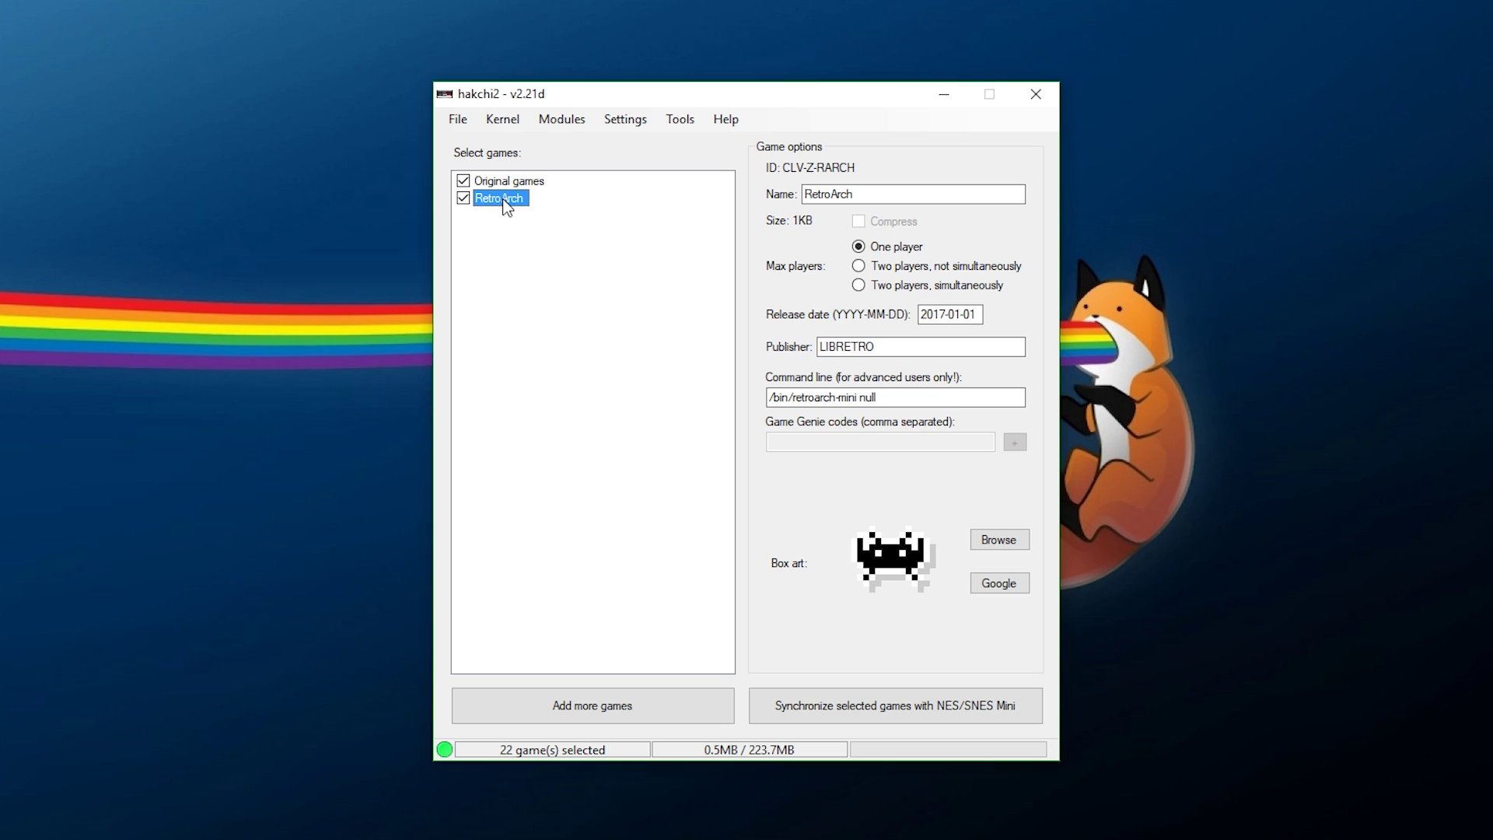
{"action": "left_click", "coordinate": [528, 839]}
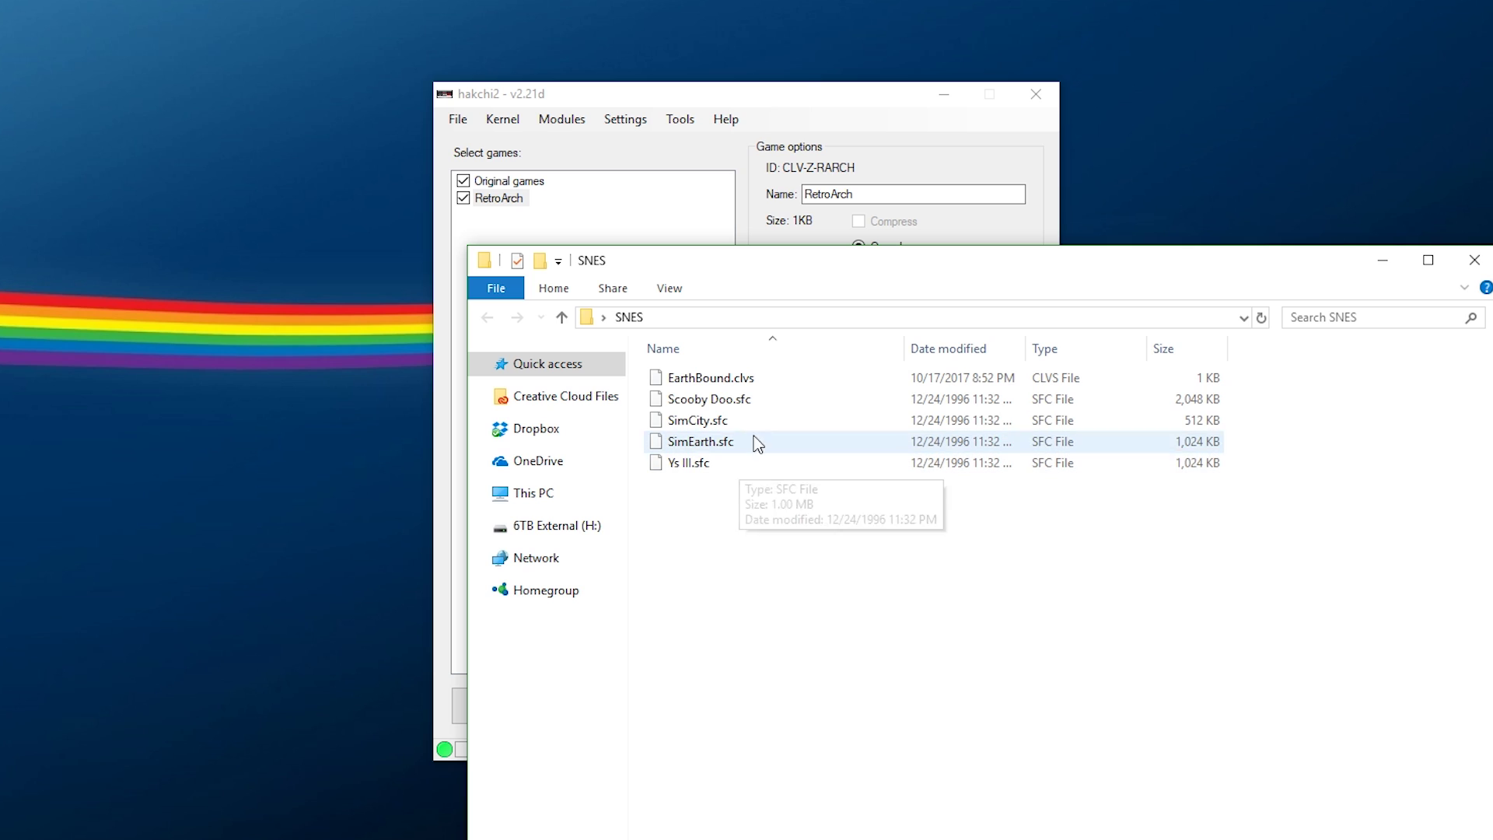
Step: Add Scooby Doo.sfc, Ys III.sfc and Banjo-Kazooie.n64 to hakchi2's game list
{"action": "left_click", "coordinate": [730, 402]}
{"action": "left_click", "coordinate": [692, 463], "text": "ctrl"}
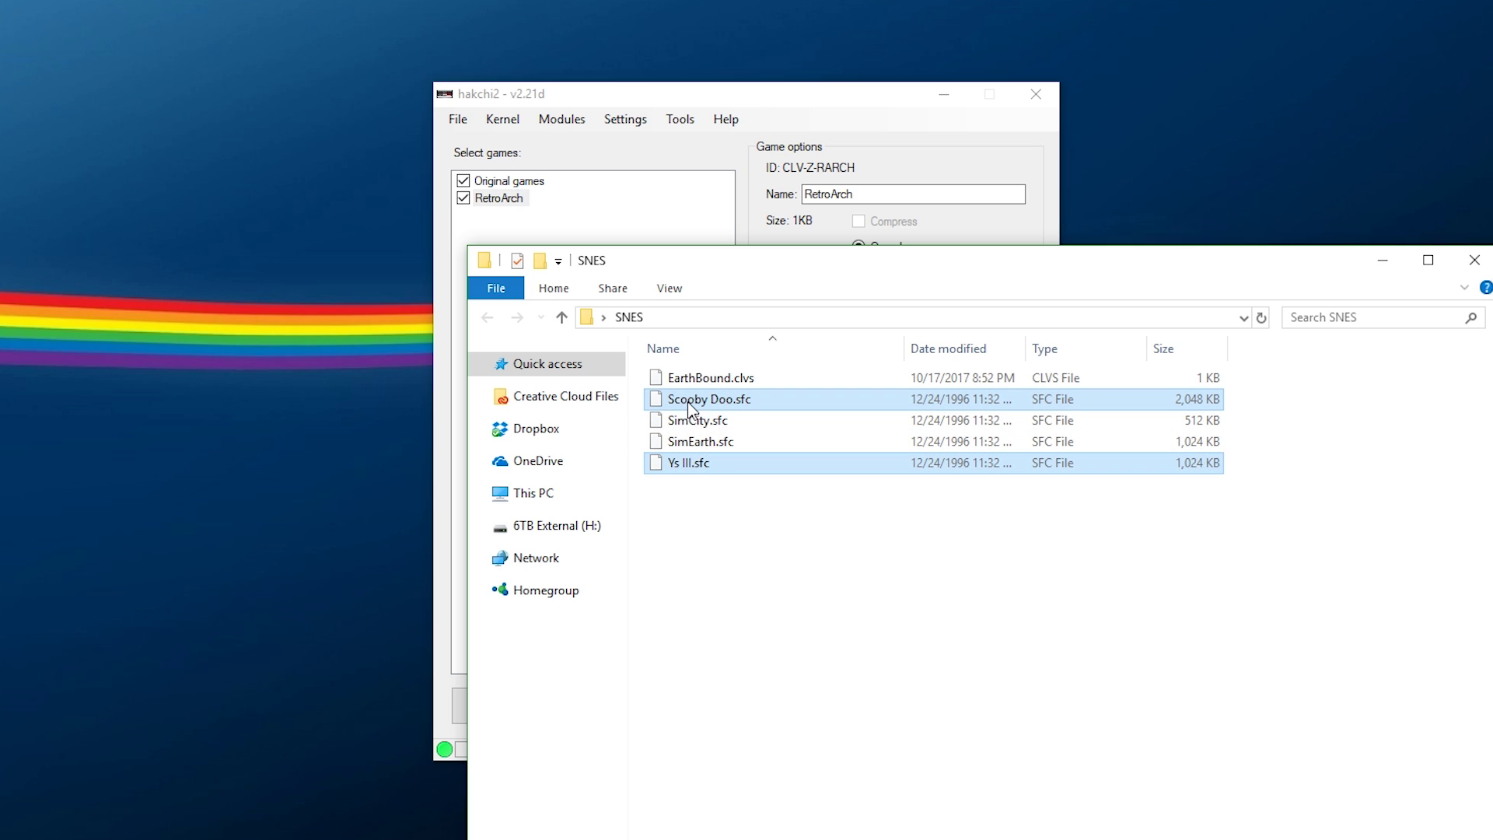
{"action": "left_click_drag", "start_coordinate": [691, 407], "coordinate": [1426, 276]}
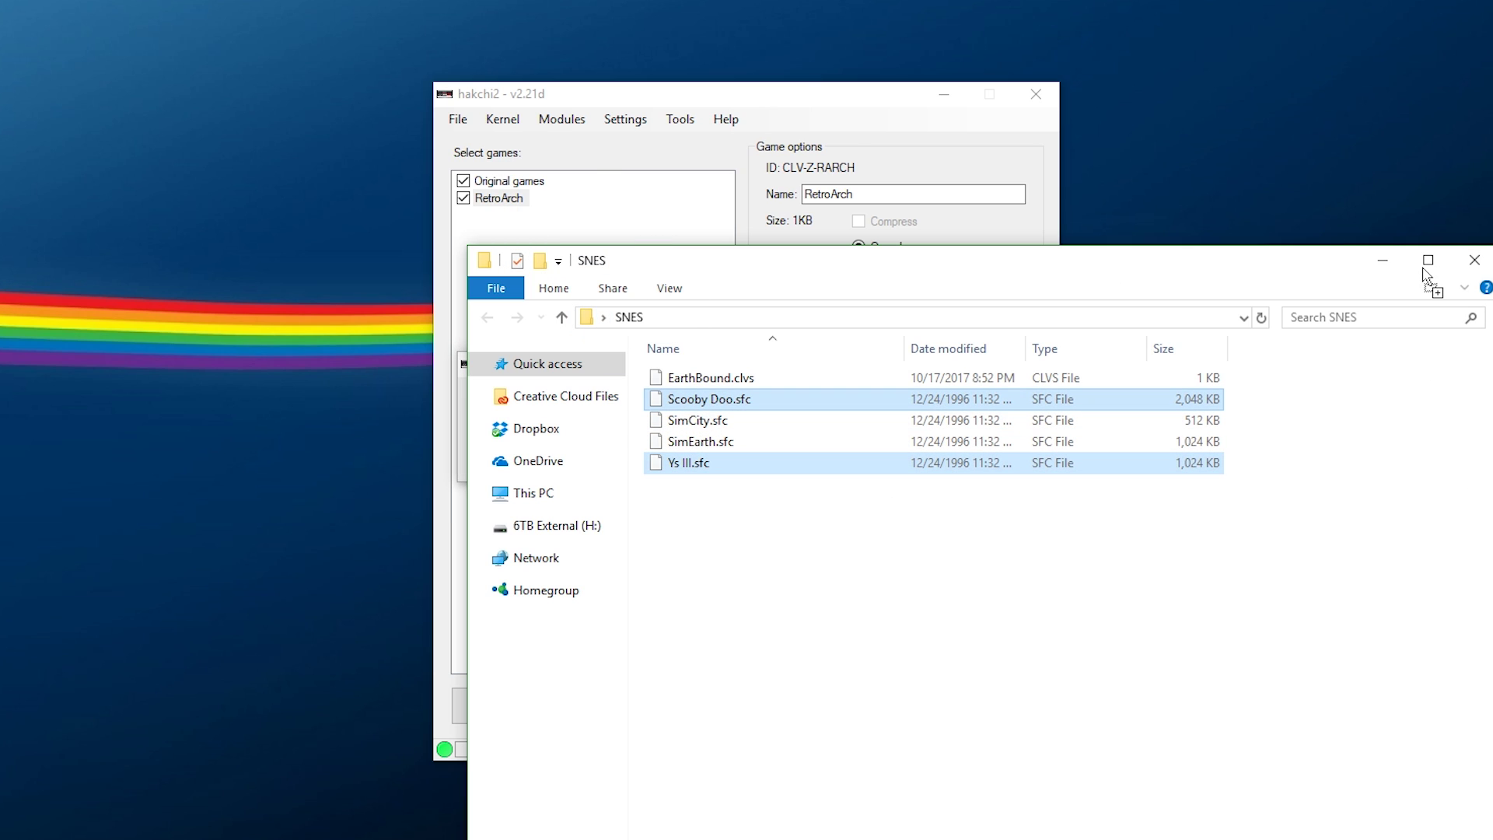
{"action": "left_click", "coordinate": [1474, 260]}
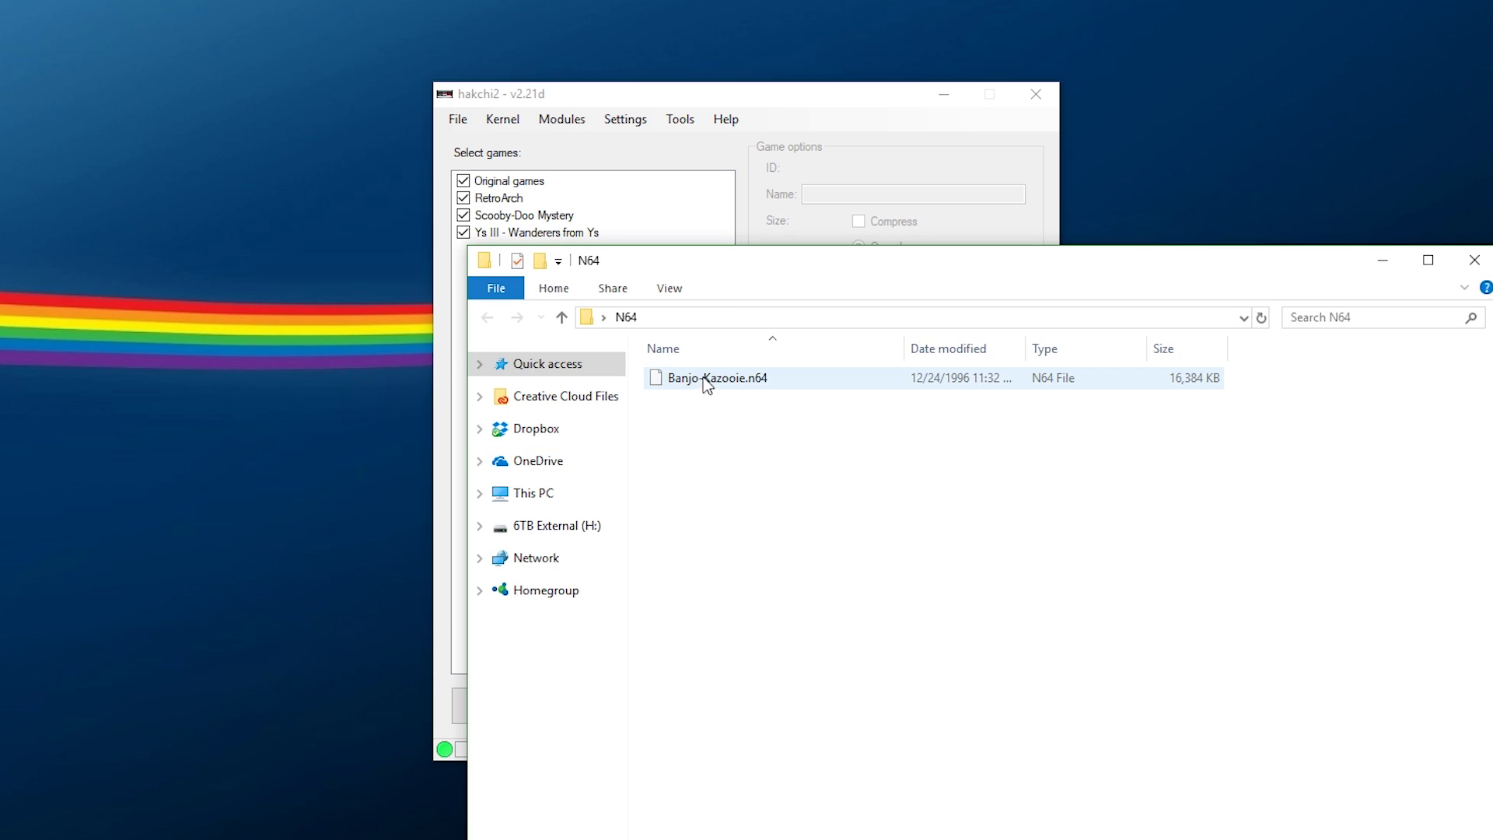
{"action": "left_click_drag", "start_coordinate": [707, 385], "coordinate": [583, 200]}
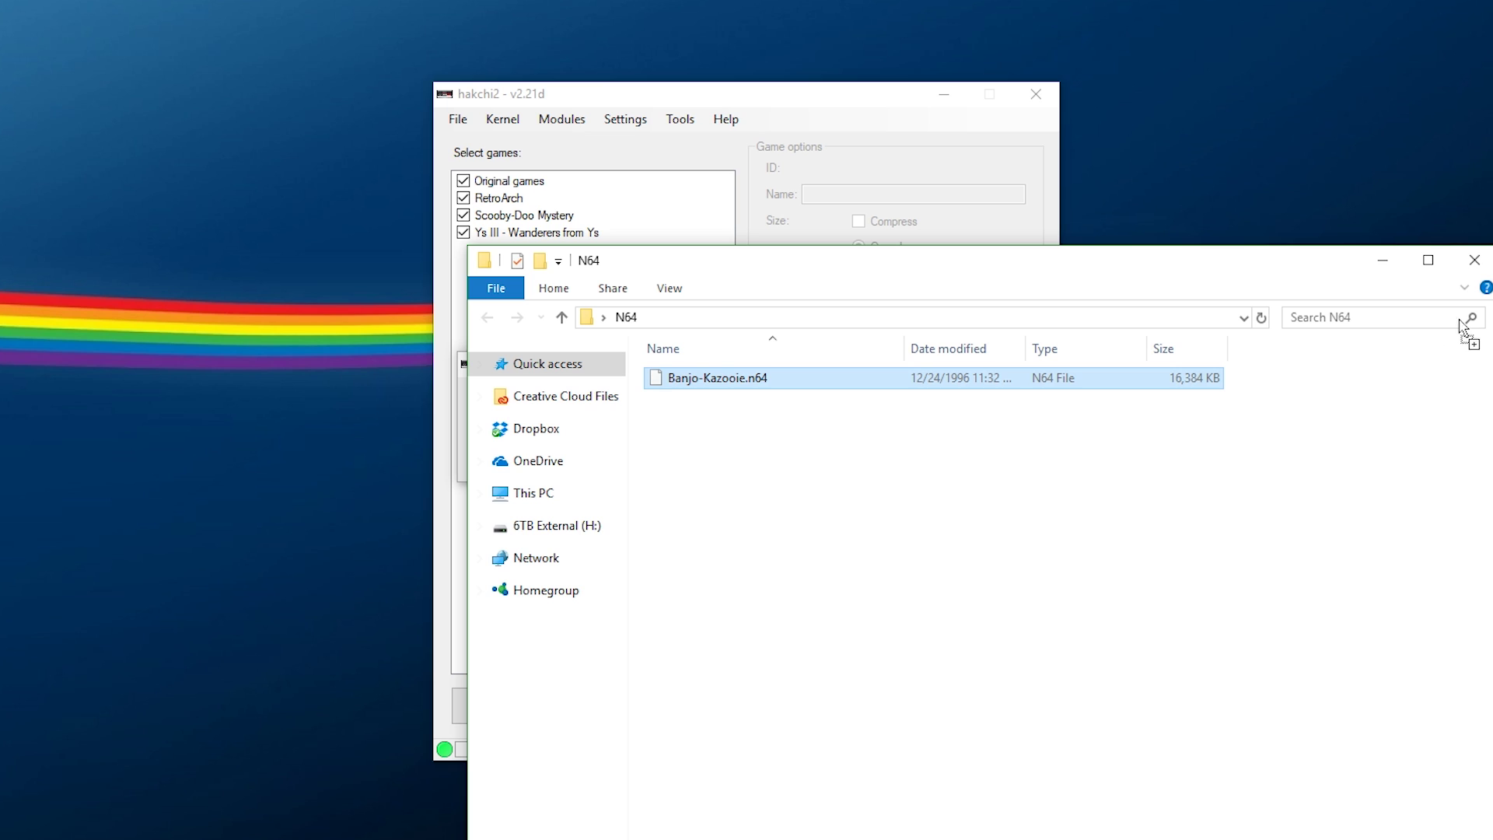
{"action": "left_click_drag", "start_coordinate": [1459, 324], "coordinate": [1483, 268]}
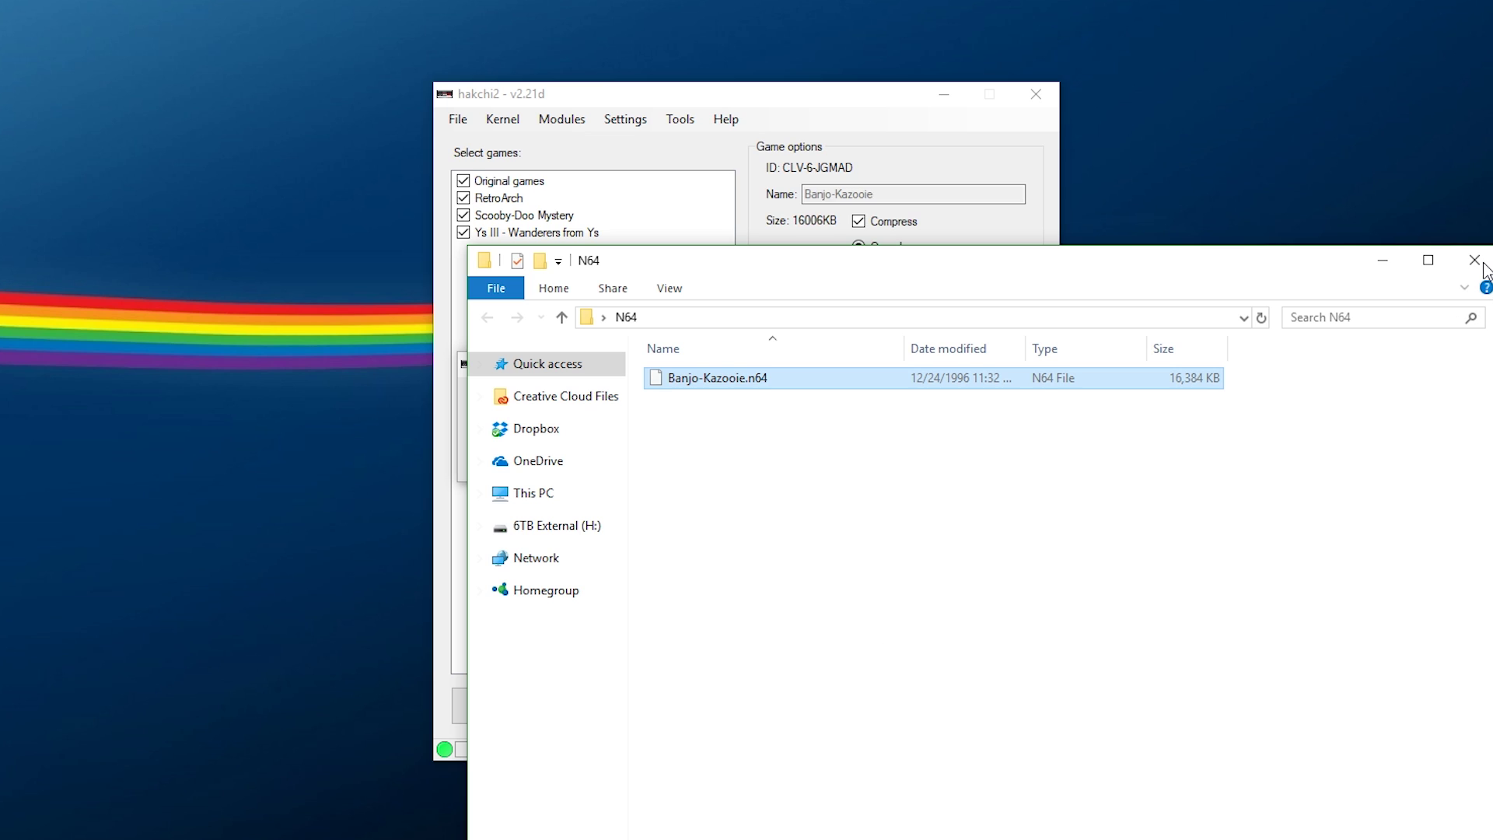
{"action": "left_click", "coordinate": [1477, 263]}
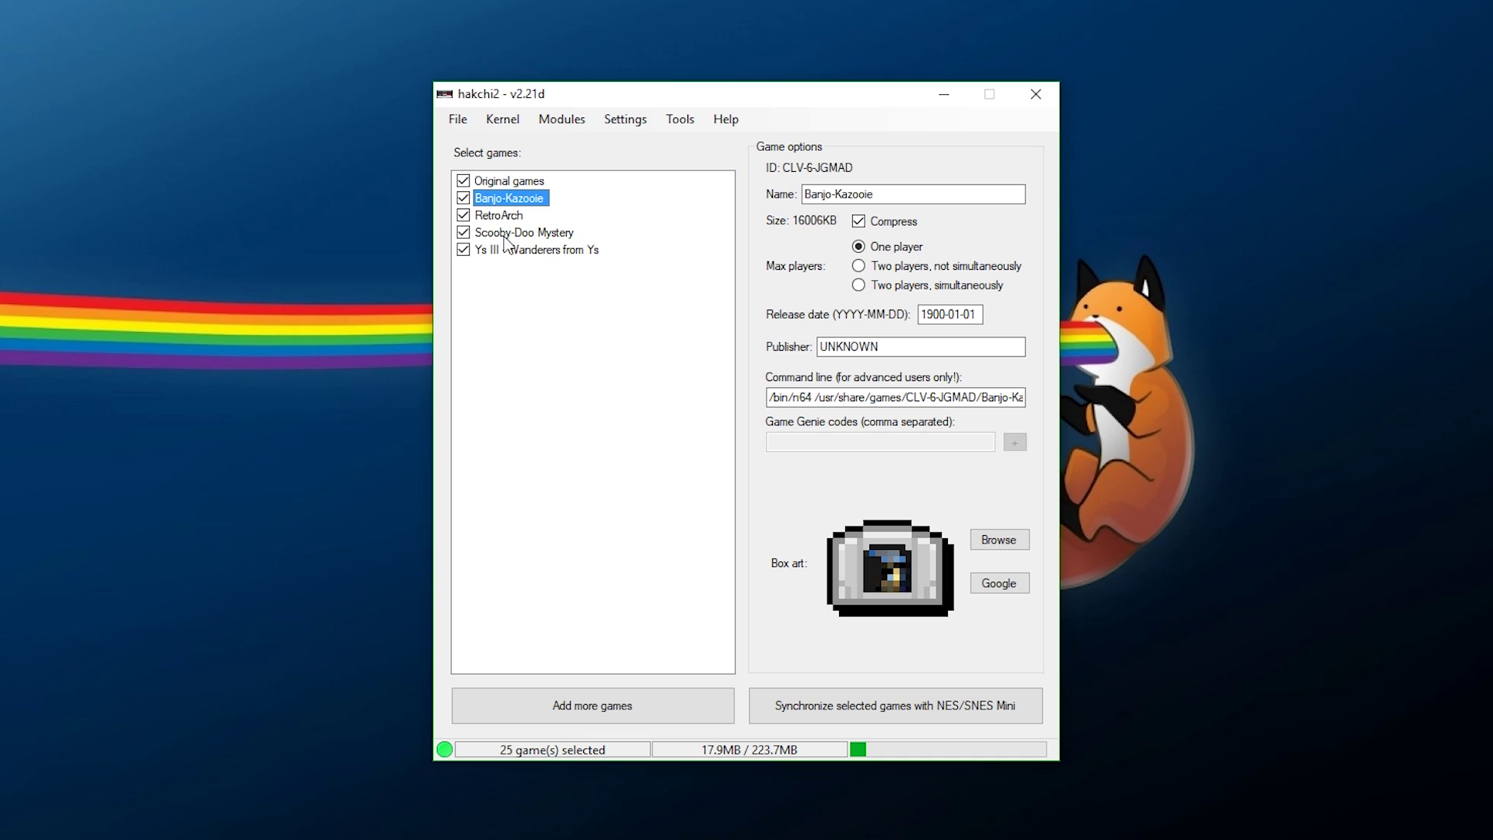
Step: Make Ys III's command line end with --retroarch
{"action": "key", "text": "Down"}
{"action": "key", "text": "Down"}
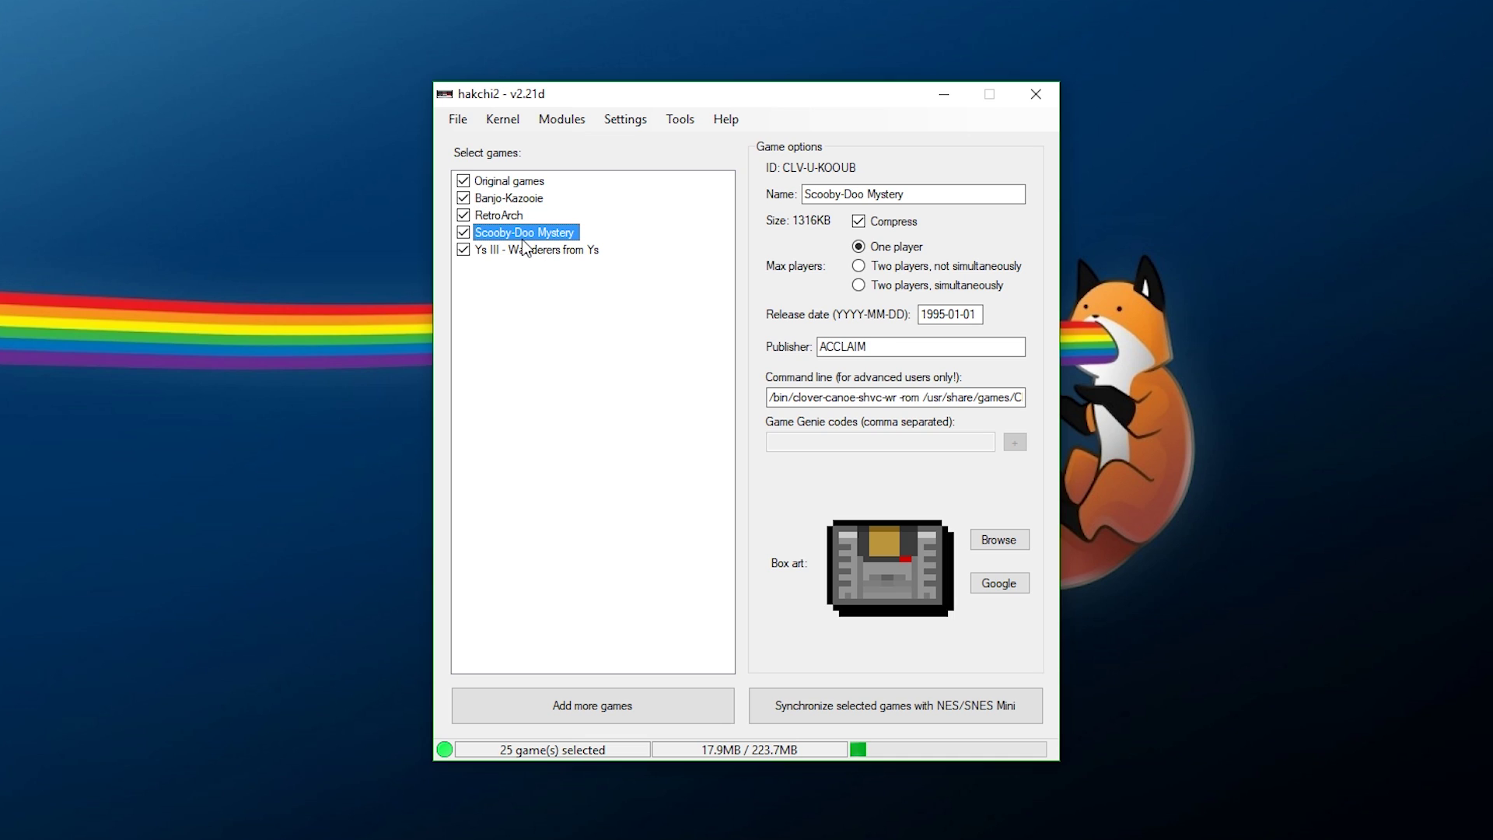
{"action": "key", "text": "Down"}
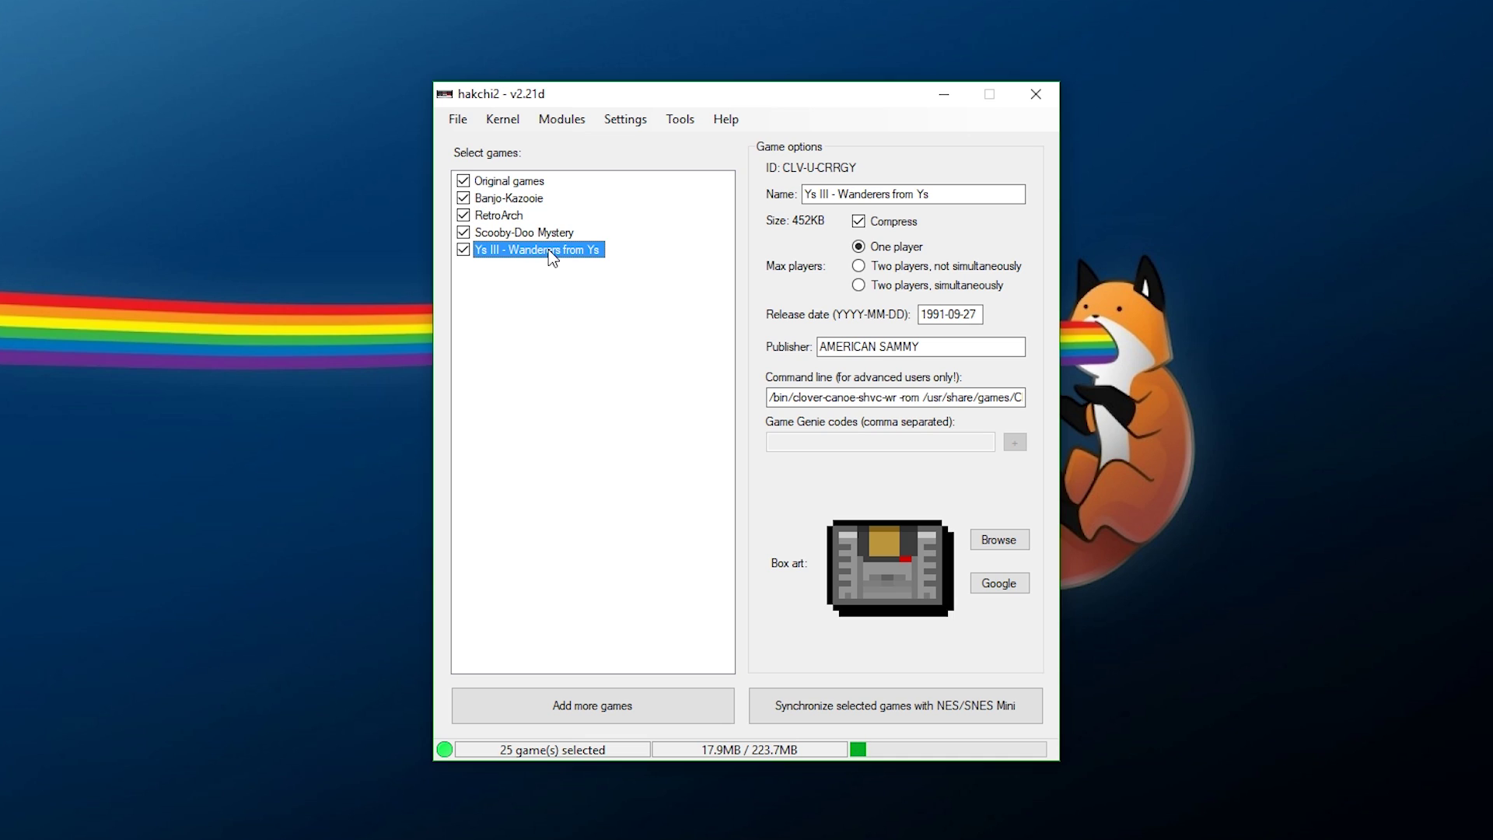
{"action": "left_click", "coordinate": [968, 398]}
{"action": "key", "text": "ctrl+a"}
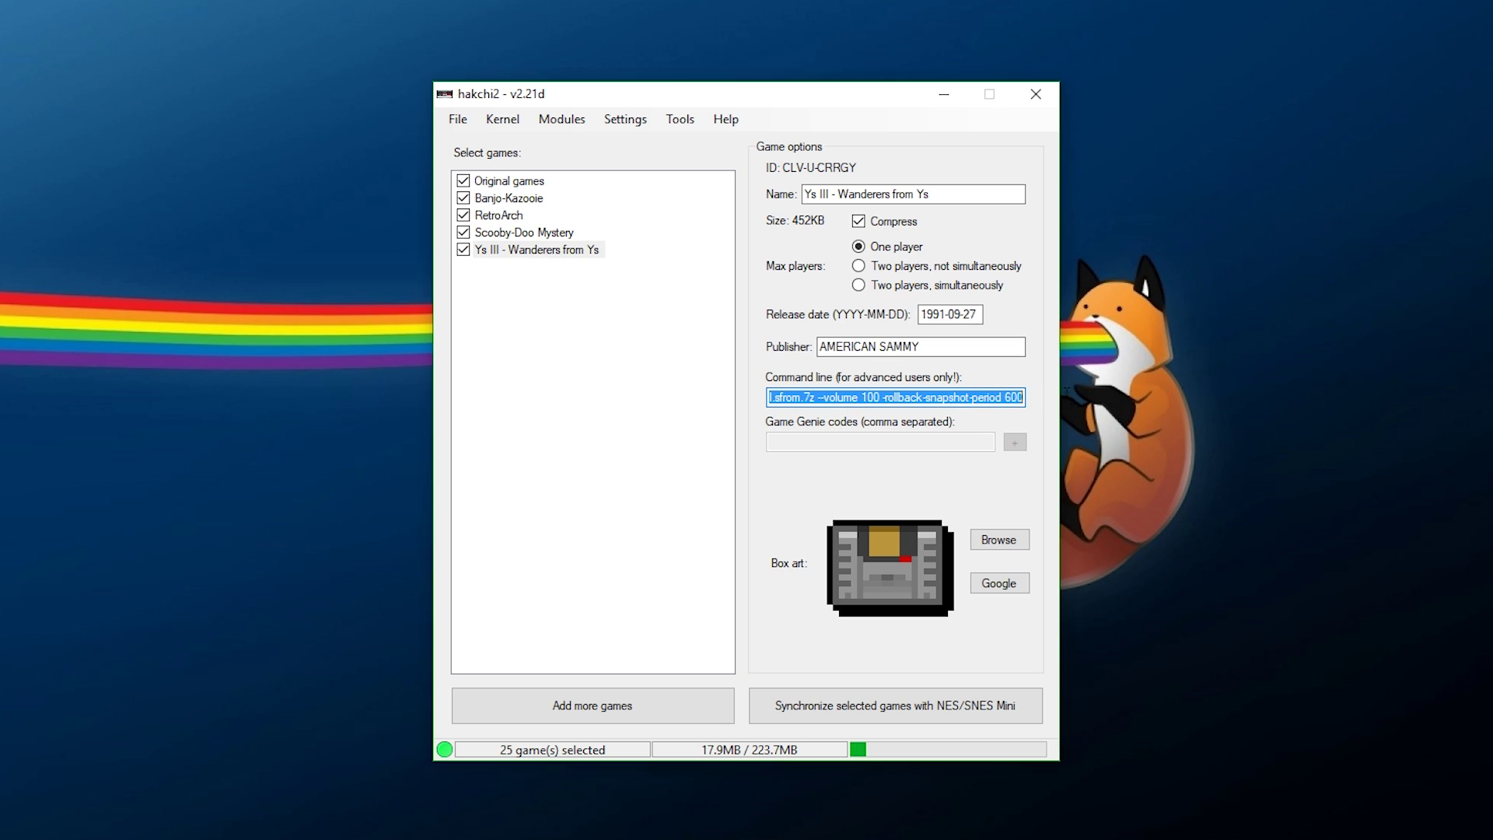
{"action": "key", "text": "End"}
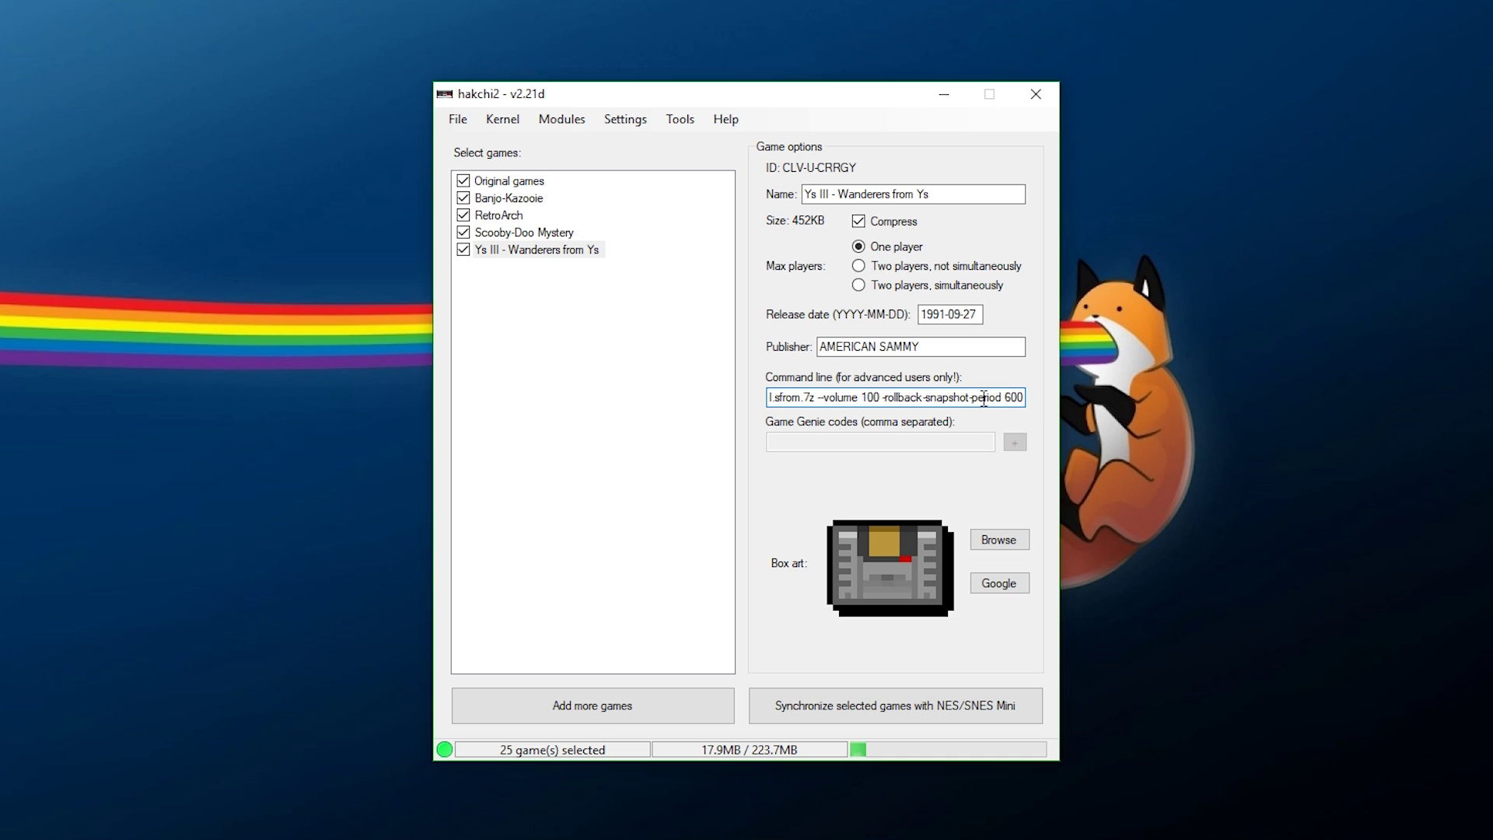
{"action": "left_click_drag", "start_coordinate": [1018, 397], "coordinate": [1066, 424]}
{"action": "key", "text": "End"}
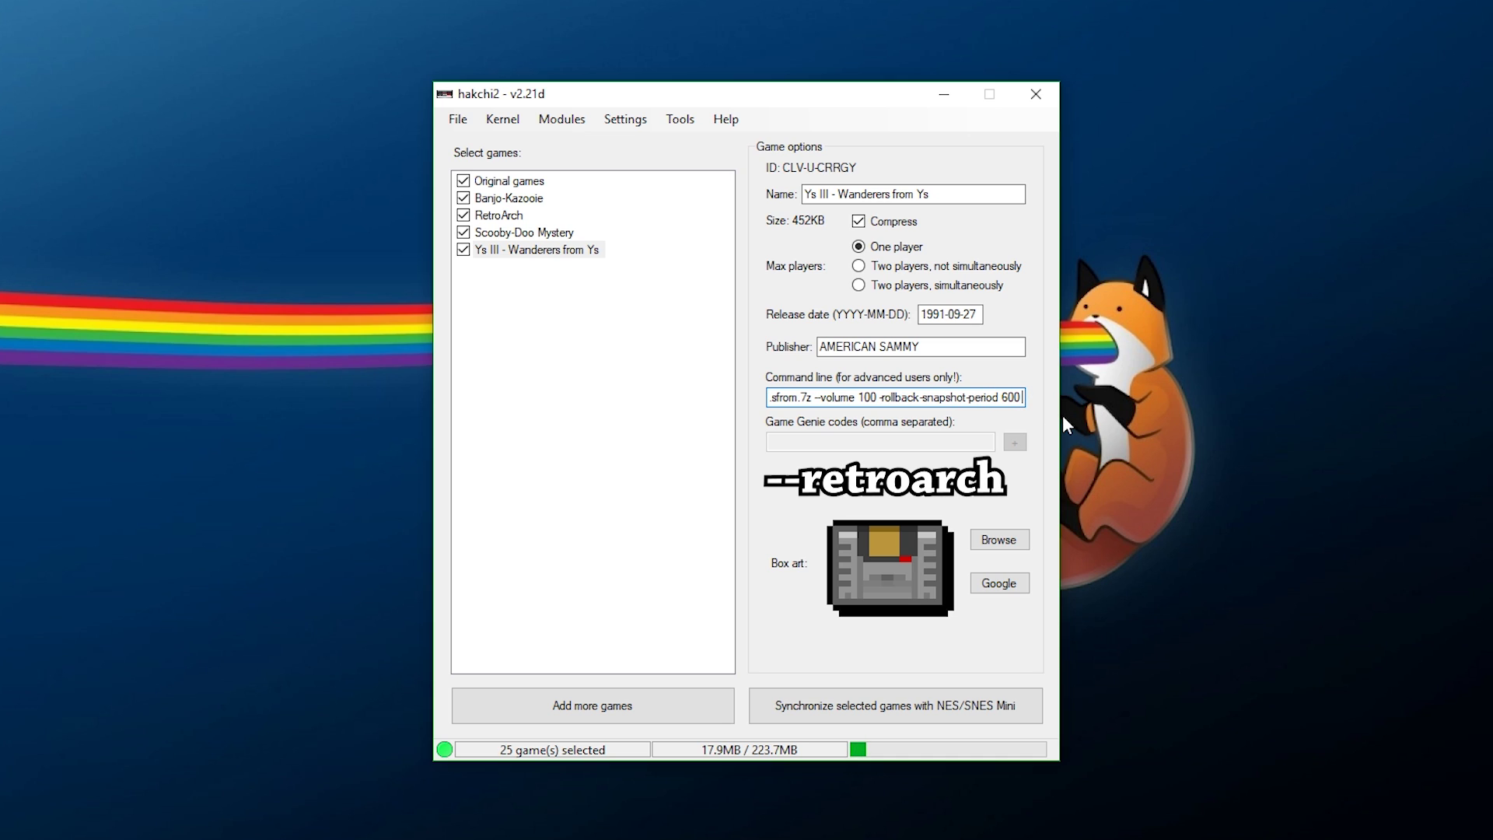
{"action": "type", "text": "-retroarch"}
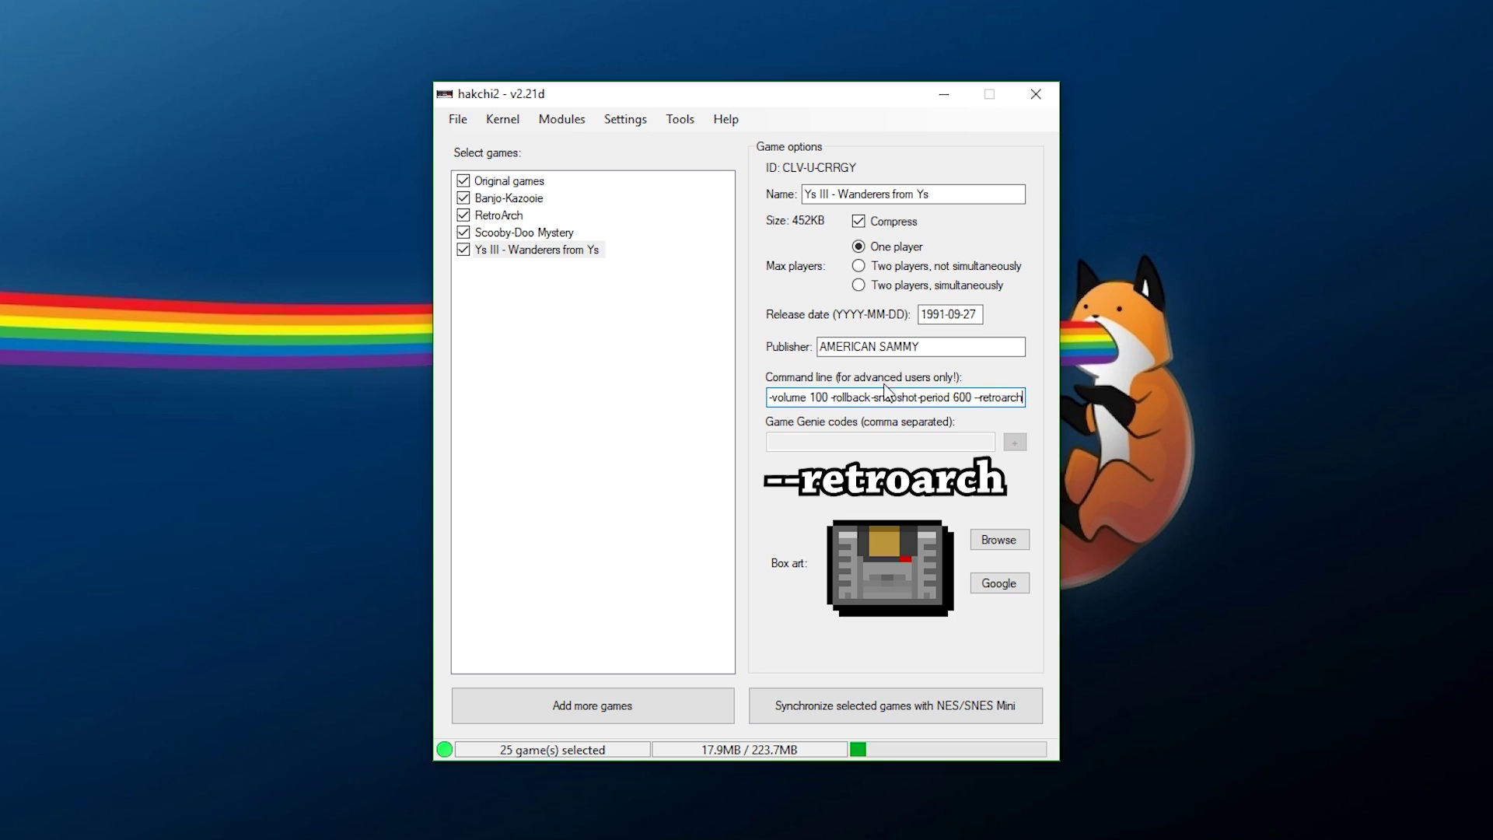
Step: Download box art for the selected new games, including Scooby-Doo Mystery and Banjo-Kazooie
{"action": "left_click", "coordinate": [496, 232], "text": "ctrl"}
{"action": "left_click", "coordinate": [487, 201], "text": "ctrl"}
{"action": "right_click", "coordinate": [487, 200]}
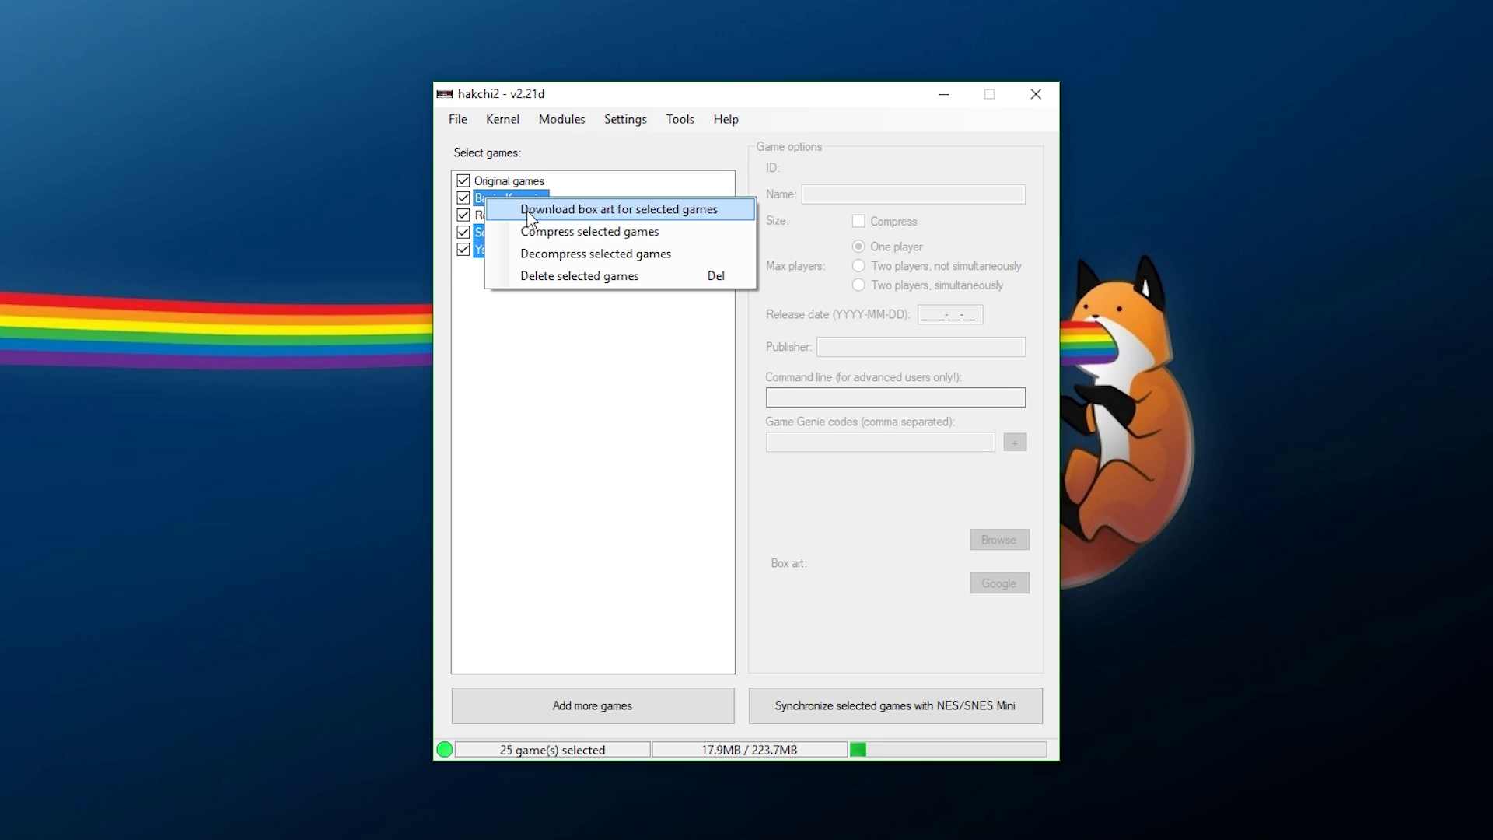
{"action": "left_click", "coordinate": [544, 207]}
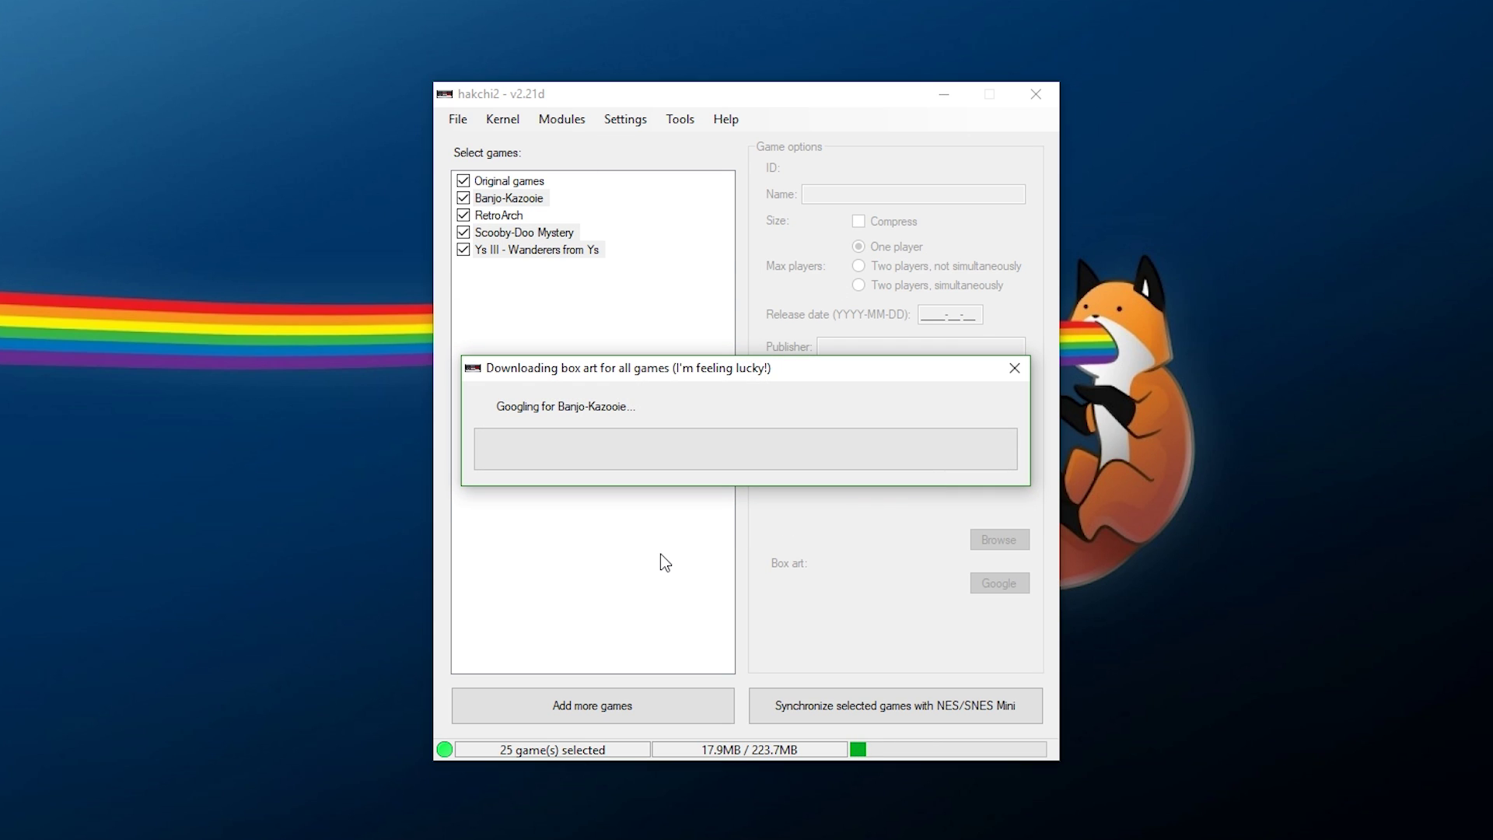
Step: Review the Banjo-Kazooie, Scooby-Doo Mystery and Ys III options, then sync them to the SNES Mini
{"action": "left_click", "coordinate": [506, 201]}
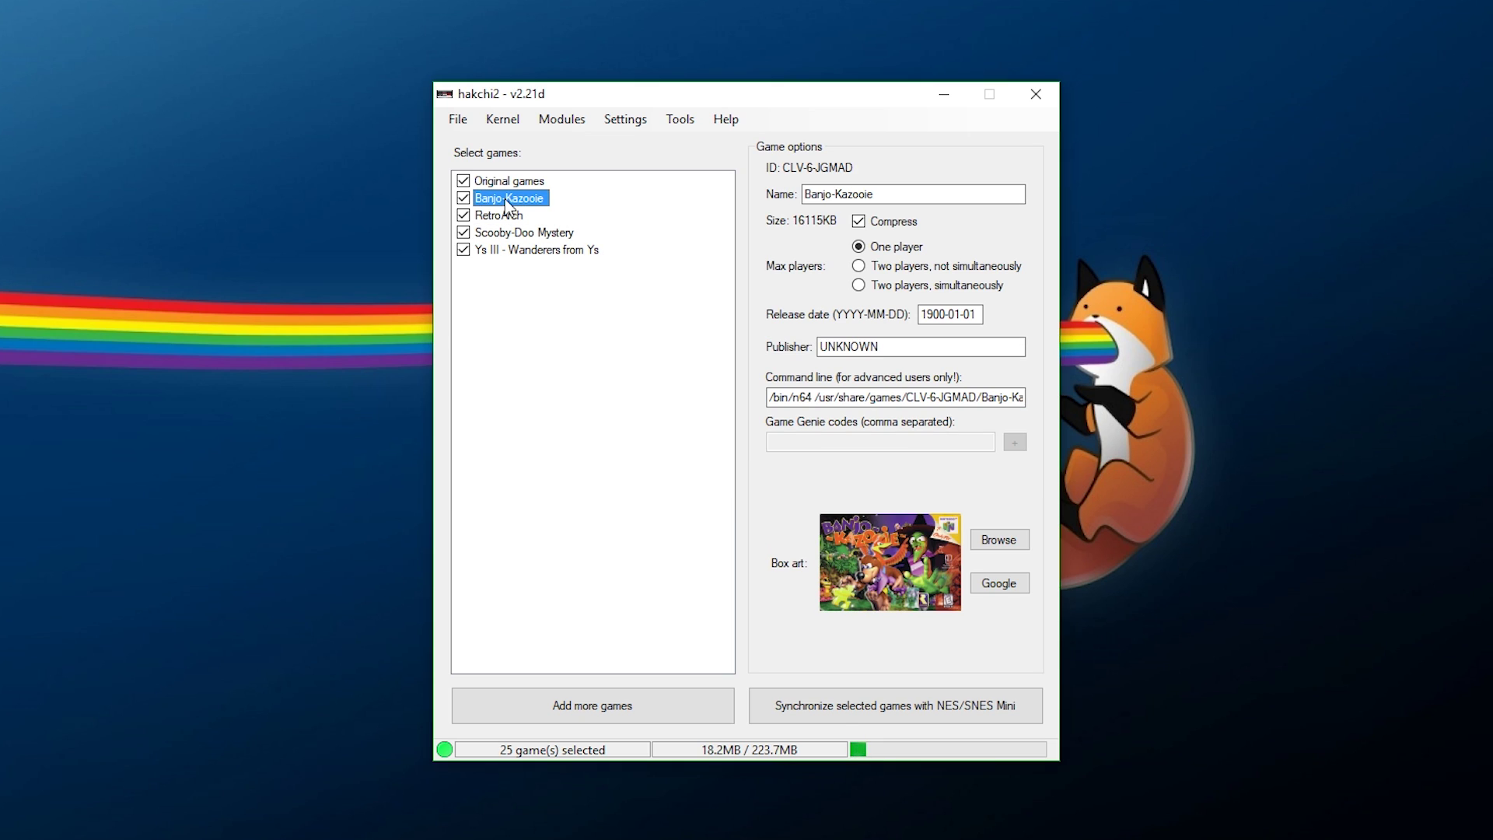
{"action": "left_click", "coordinate": [506, 233]}
{"action": "left_click", "coordinate": [519, 253]}
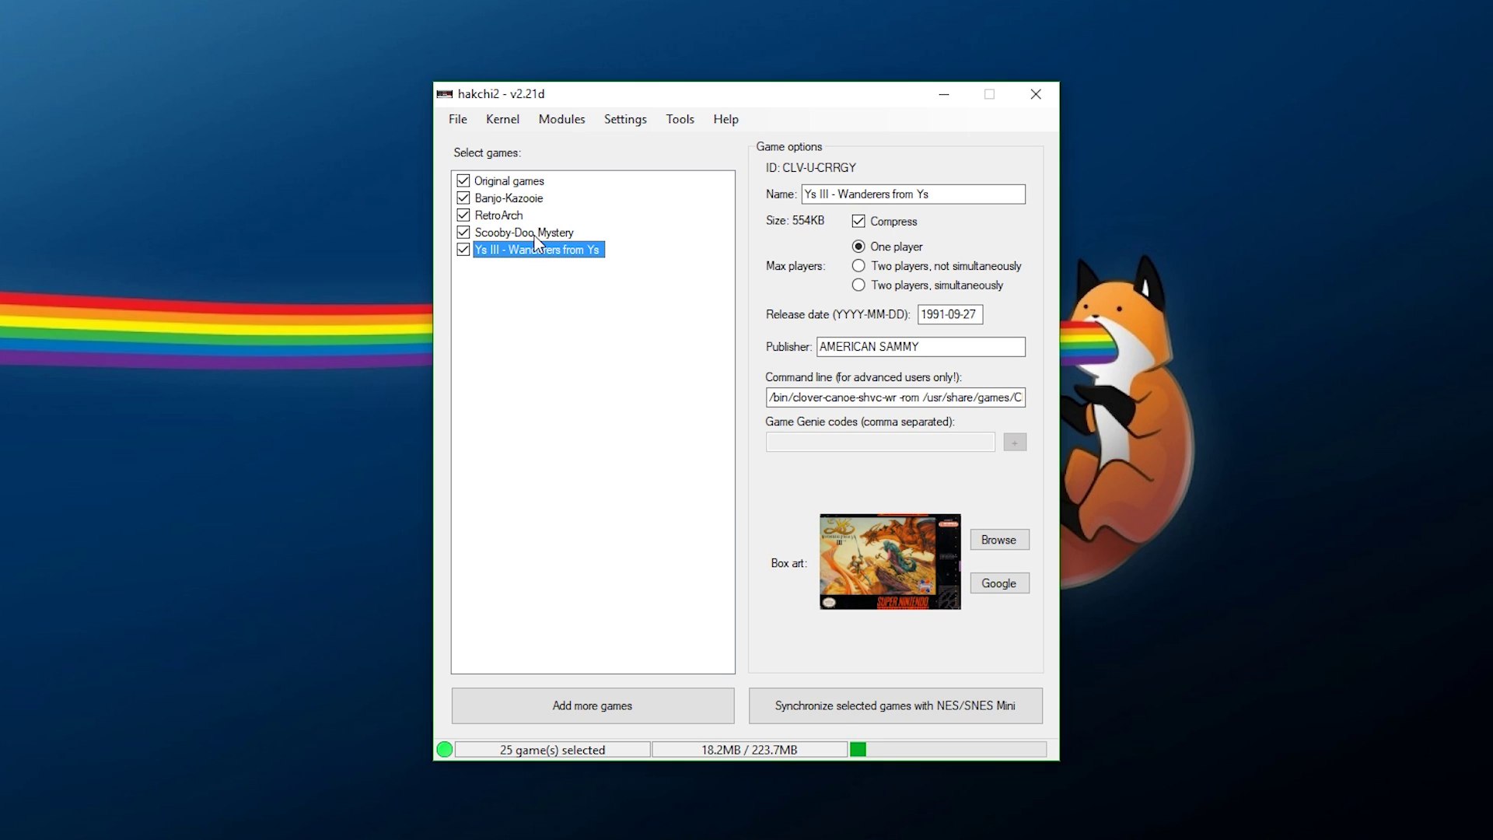
{"action": "left_click_drag", "start_coordinate": [770, 397], "coordinate": [1089, 405]}
{"action": "left_click", "coordinate": [997, 404]}
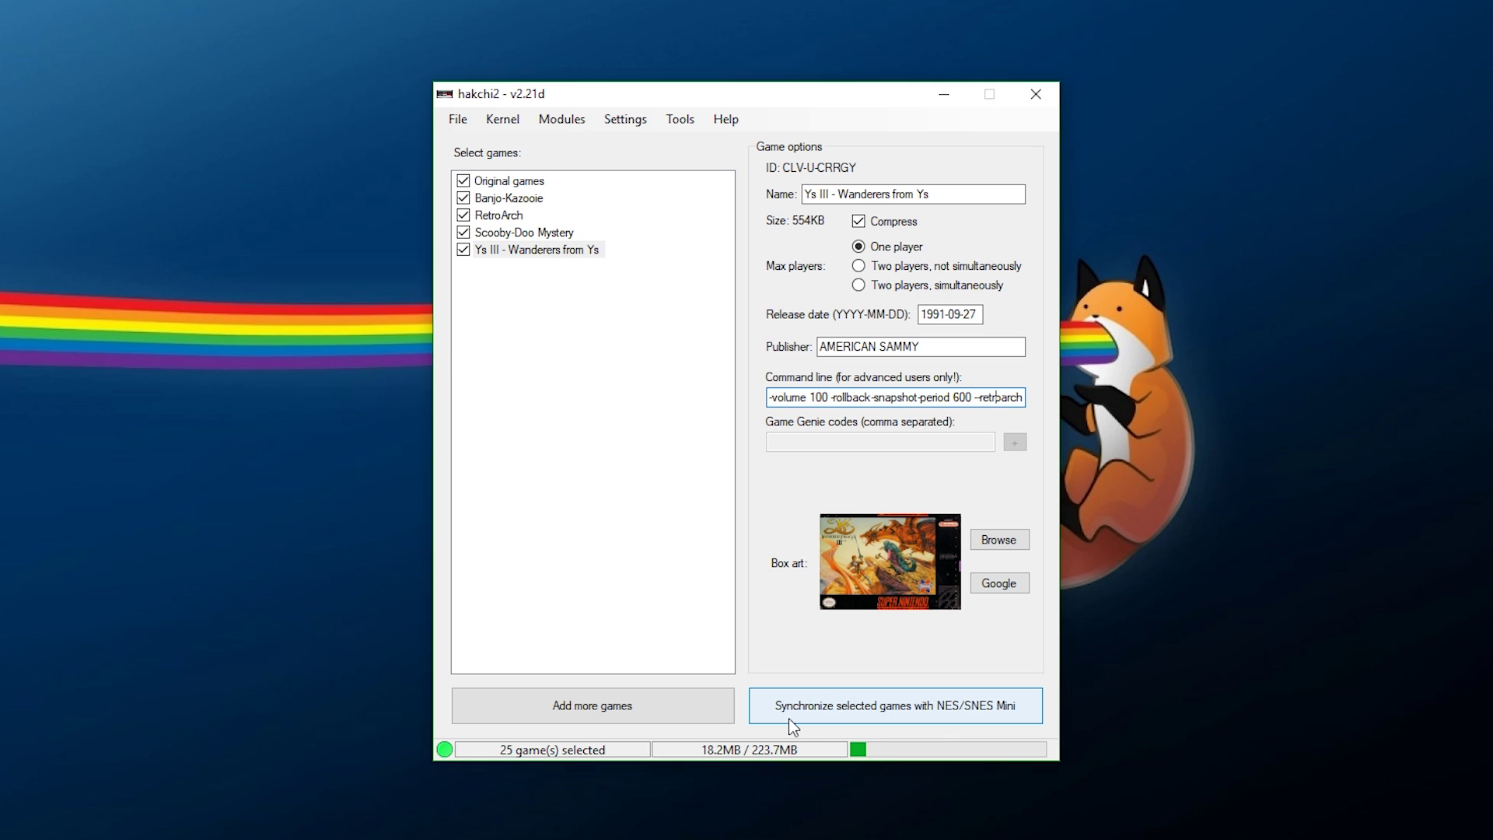
{"action": "left_click", "coordinate": [815, 713]}
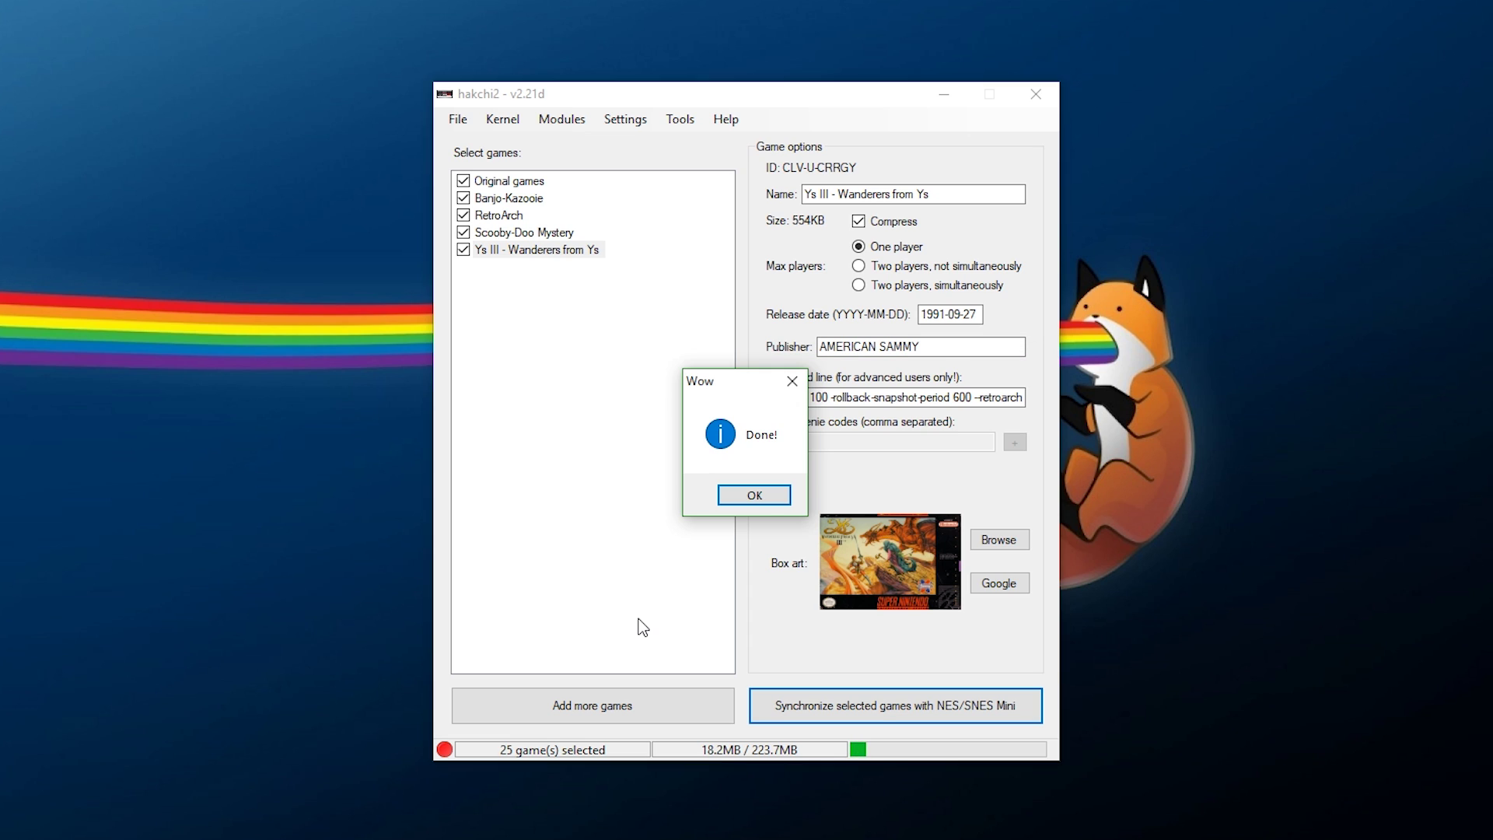
{"action": "left_click", "coordinate": [752, 496]}
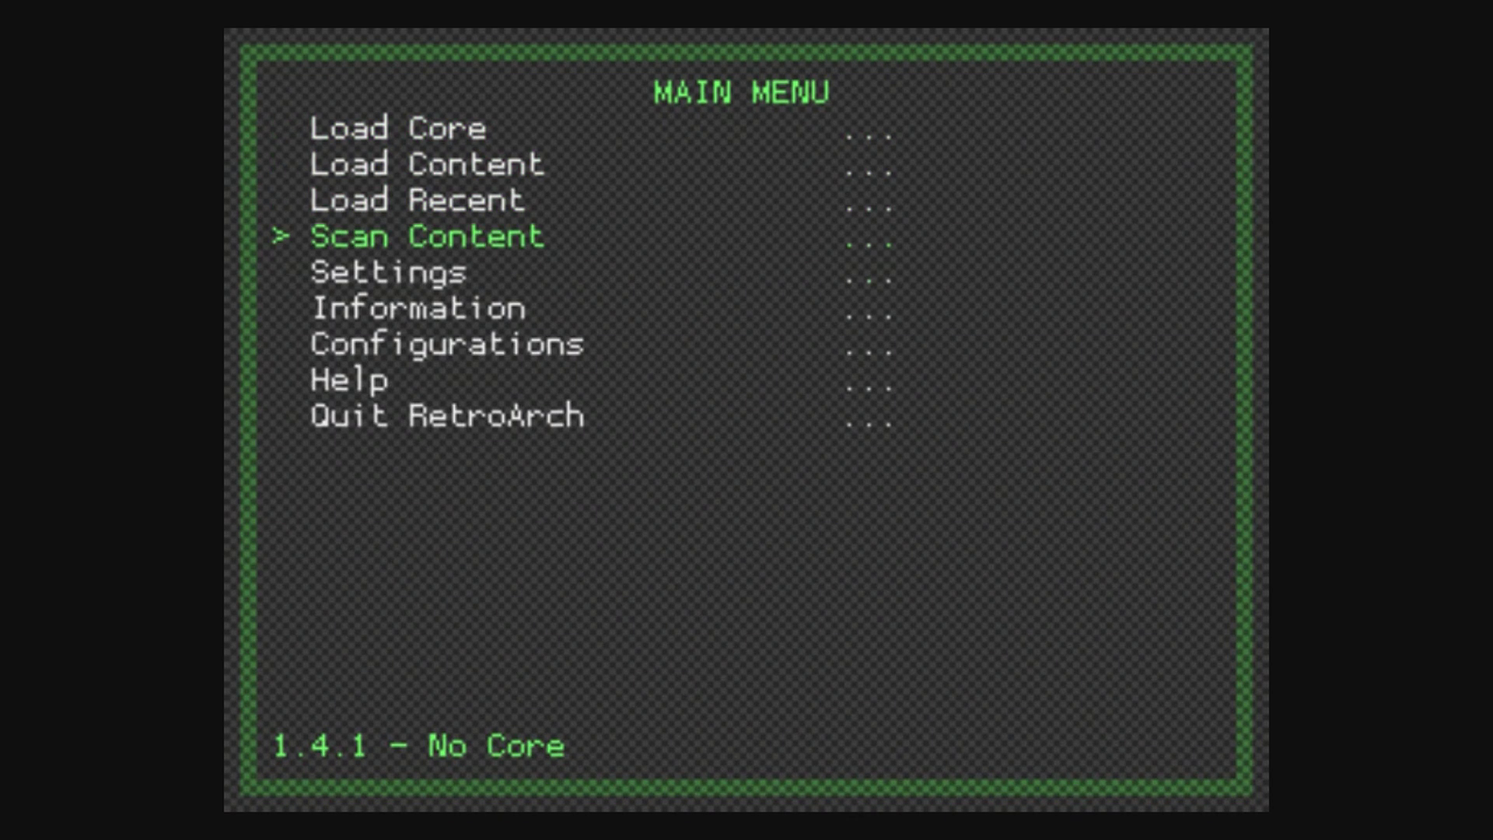
Step: Browse RetroArch's Load Core list and the Load Content browser
{"action": "key", "text": "Up"}
{"action": "key", "text": "Up"}
{"action": "key", "text": "Up"}
{"action": "key", "text": "Up"}
{"action": "key", "text": "Up"}
{"action": "key", "text": "Return"}
{"action": "key", "text": "Down"}
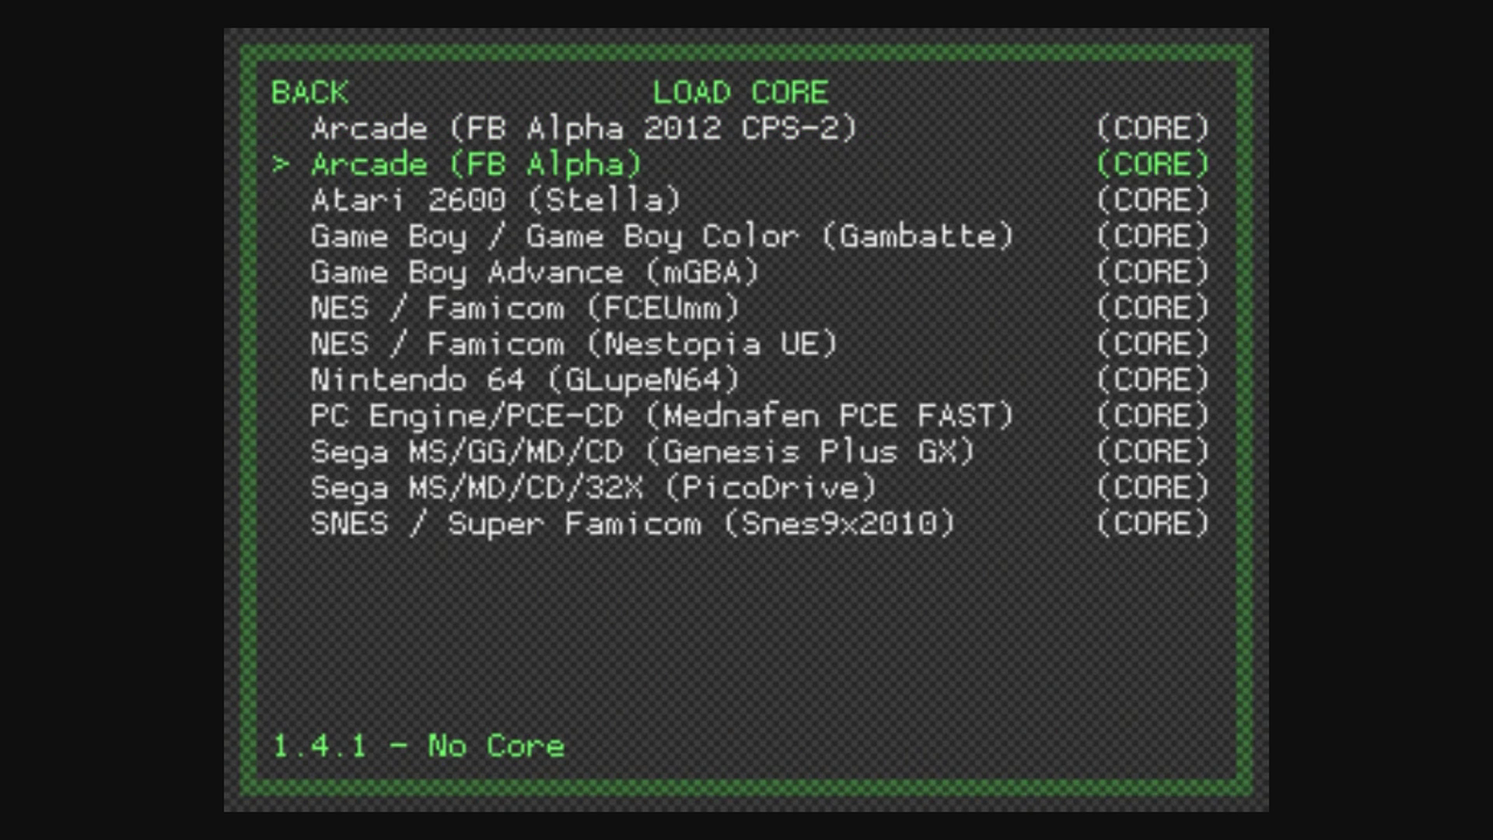
{"action": "key", "text": "BackSpace"}
Step: Look through RetroArch's Settings categories, including Core settings
{"action": "key", "text": "Down"}
{"action": "key", "text": "Return"}
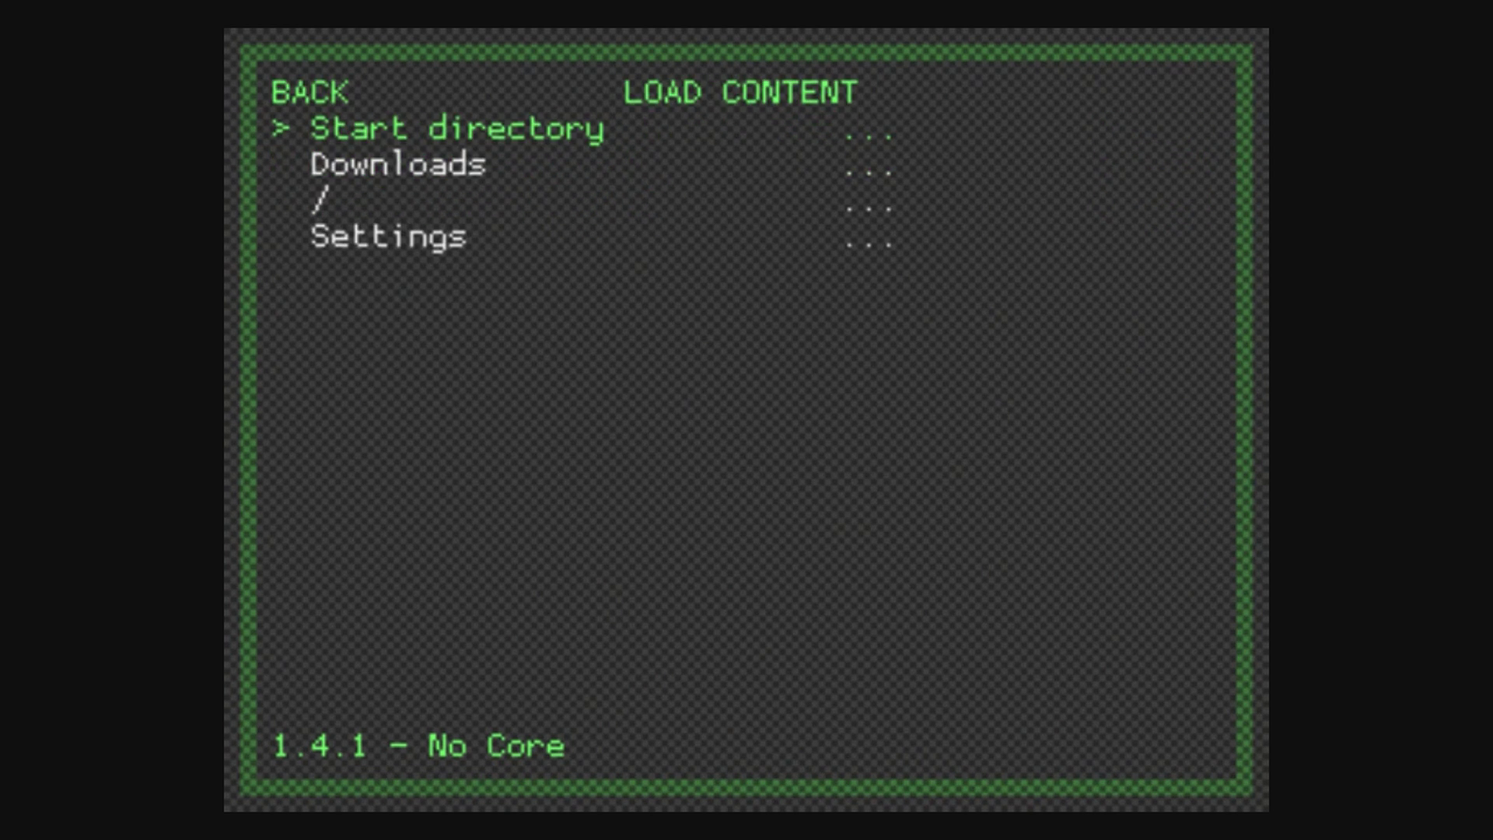
{"action": "key", "text": "BackSpace"}
{"action": "key", "text": "Down"}
{"action": "key", "text": "Down"}
{"action": "key", "text": "Down"}
{"action": "key", "text": "Return"}
{"action": "key", "text": "Down"}
{"action": "key", "text": "Down"}
{"action": "key", "text": "Down"}
{"action": "key", "text": "Down"}
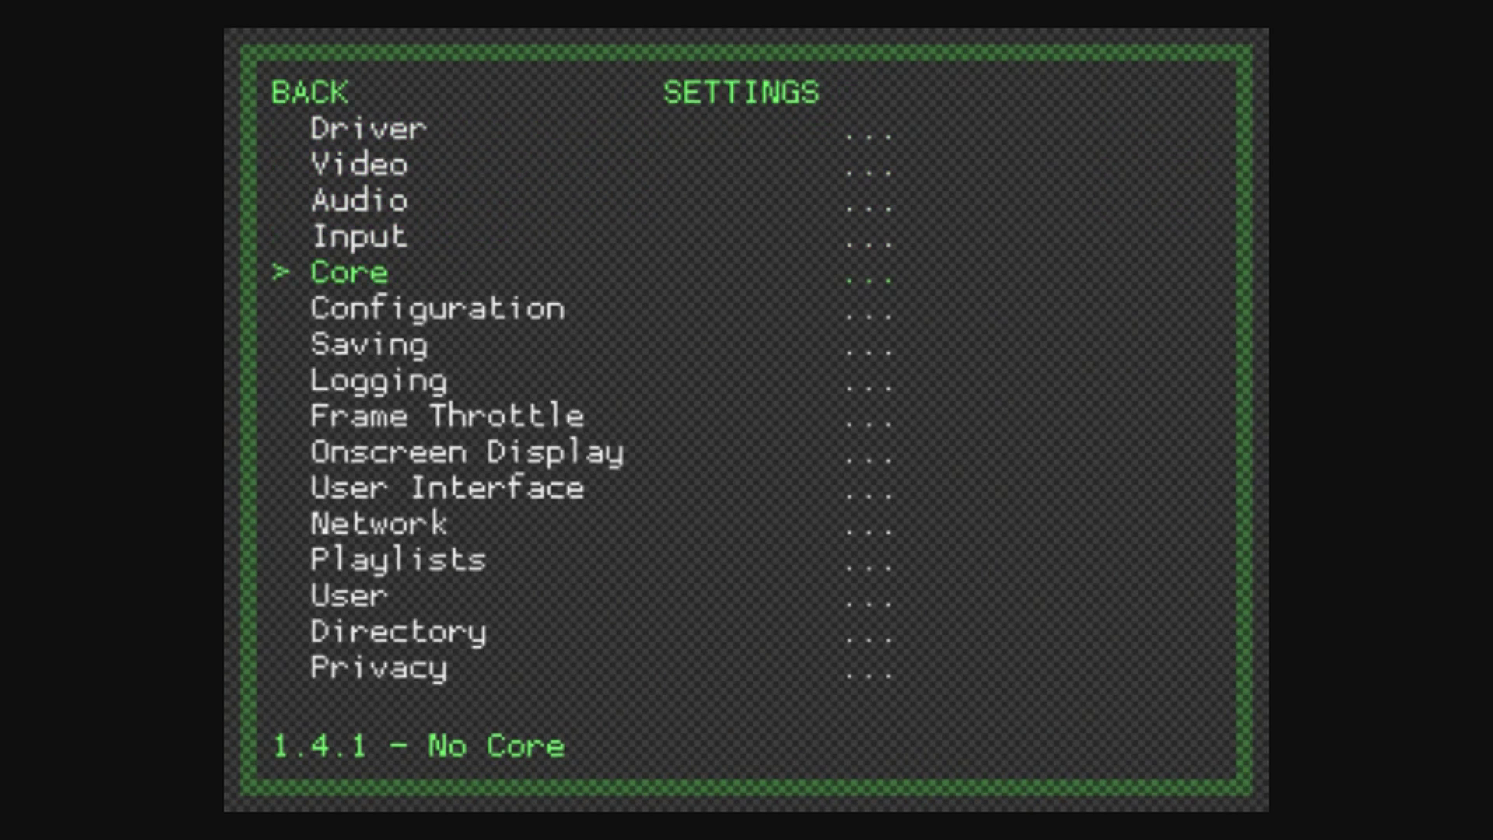
{"action": "key", "text": "Down"}
{"action": "key", "text": "Return"}
{"action": "key", "text": "BackSpace"}
{"action": "key", "text": "Down"}
{"action": "key", "text": "Up"}
{"action": "key", "text": "Up"}
{"action": "key", "text": "Up"}
{"action": "key", "text": "Up"}
{"action": "key", "text": "Up"}
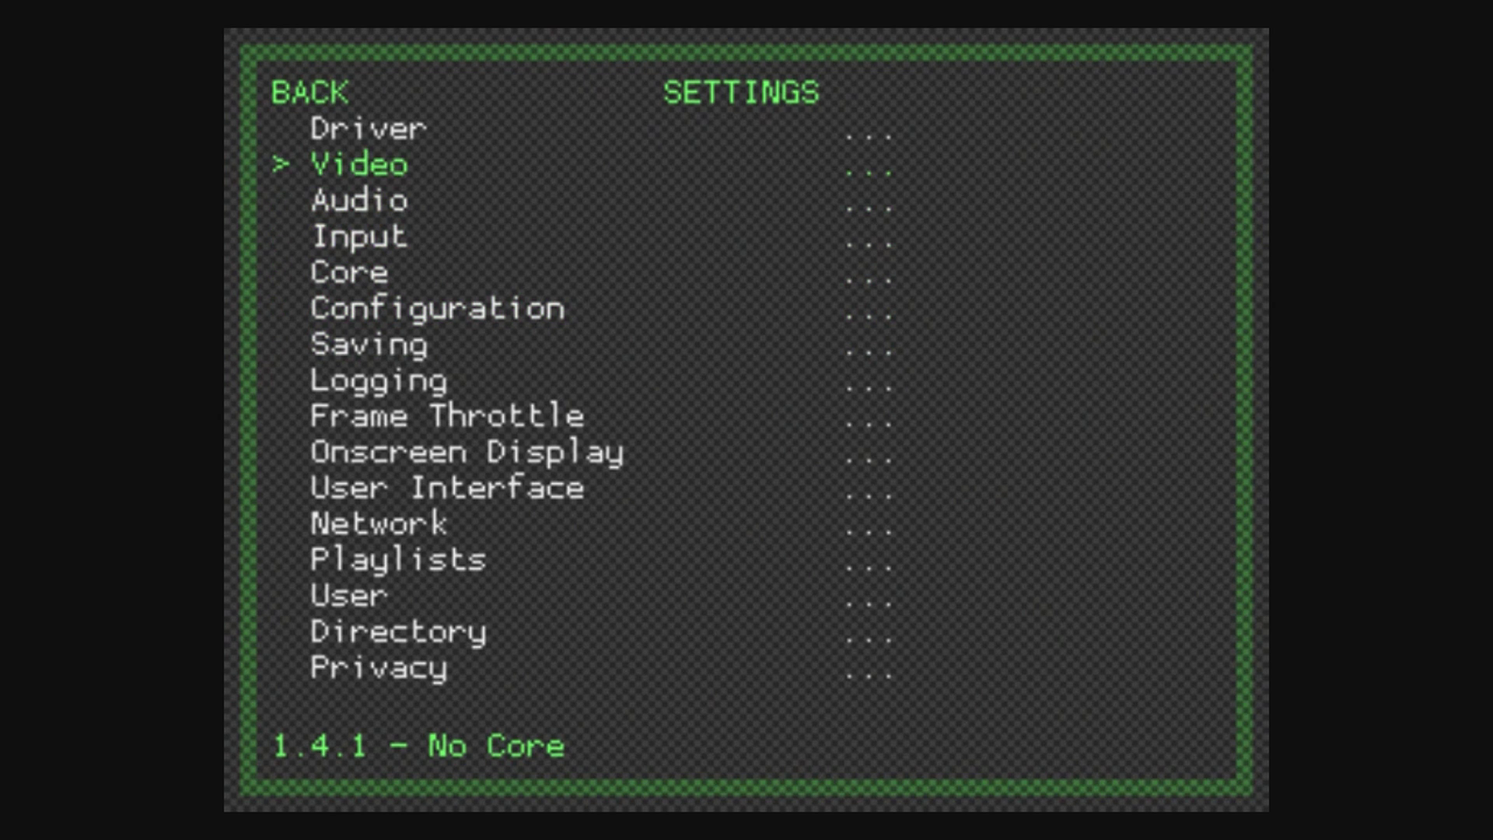
{"action": "key", "text": "Up"}
Step: Browse the Input settings, then back out and choose Quit RetroArch
{"action": "key", "text": "Down"}
{"action": "key", "text": "Down"}
{"action": "key", "text": "Down"}
{"action": "key", "text": "Return"}
{"action": "key", "text": "Down"}
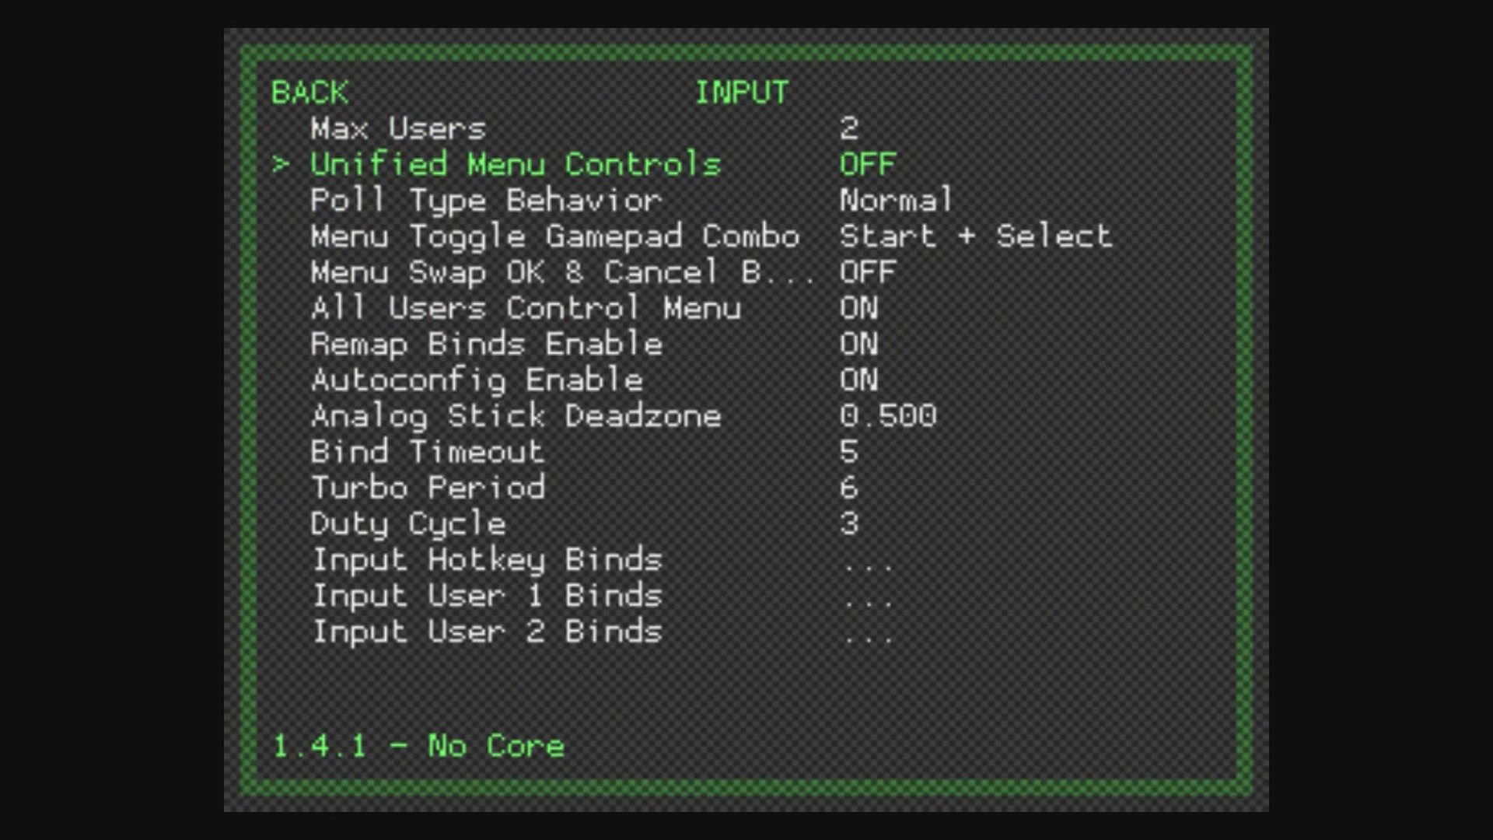
{"action": "key", "text": "Down"}
{"action": "key", "text": "Down"}
{"action": "key", "text": "Down"}
{"action": "key", "text": "Up"}
{"action": "key", "text": "Up"}
{"action": "key", "text": "Up"}
{"action": "key", "text": "BackSpace"}
{"action": "key", "text": "Up"}
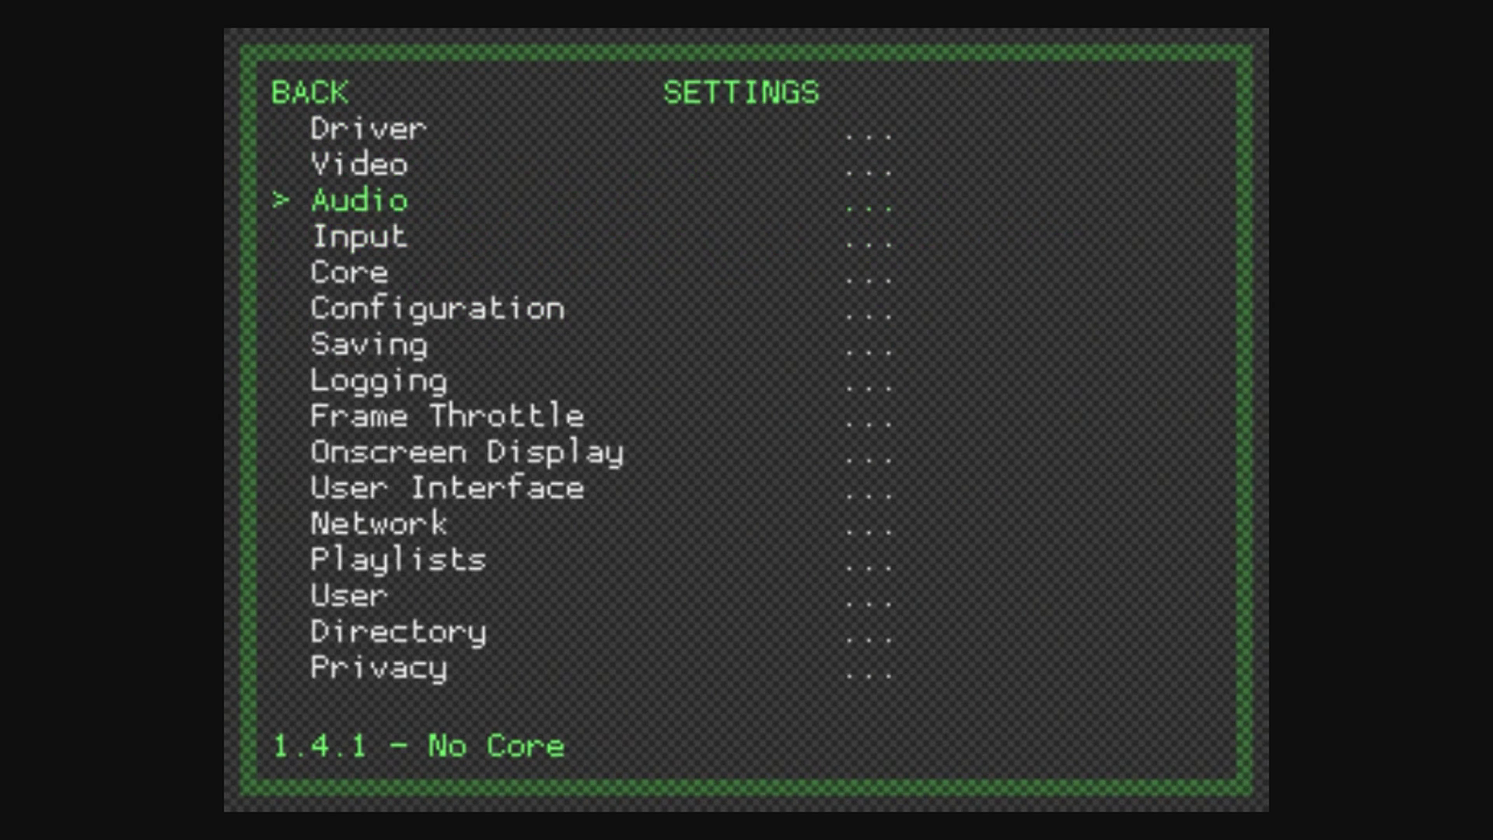
{"action": "key", "text": "BackSpace"}
{"action": "key", "text": "Down"}
{"action": "key", "text": "Down"}
{"action": "key", "text": "Down"}
{"action": "key", "text": "Down"}
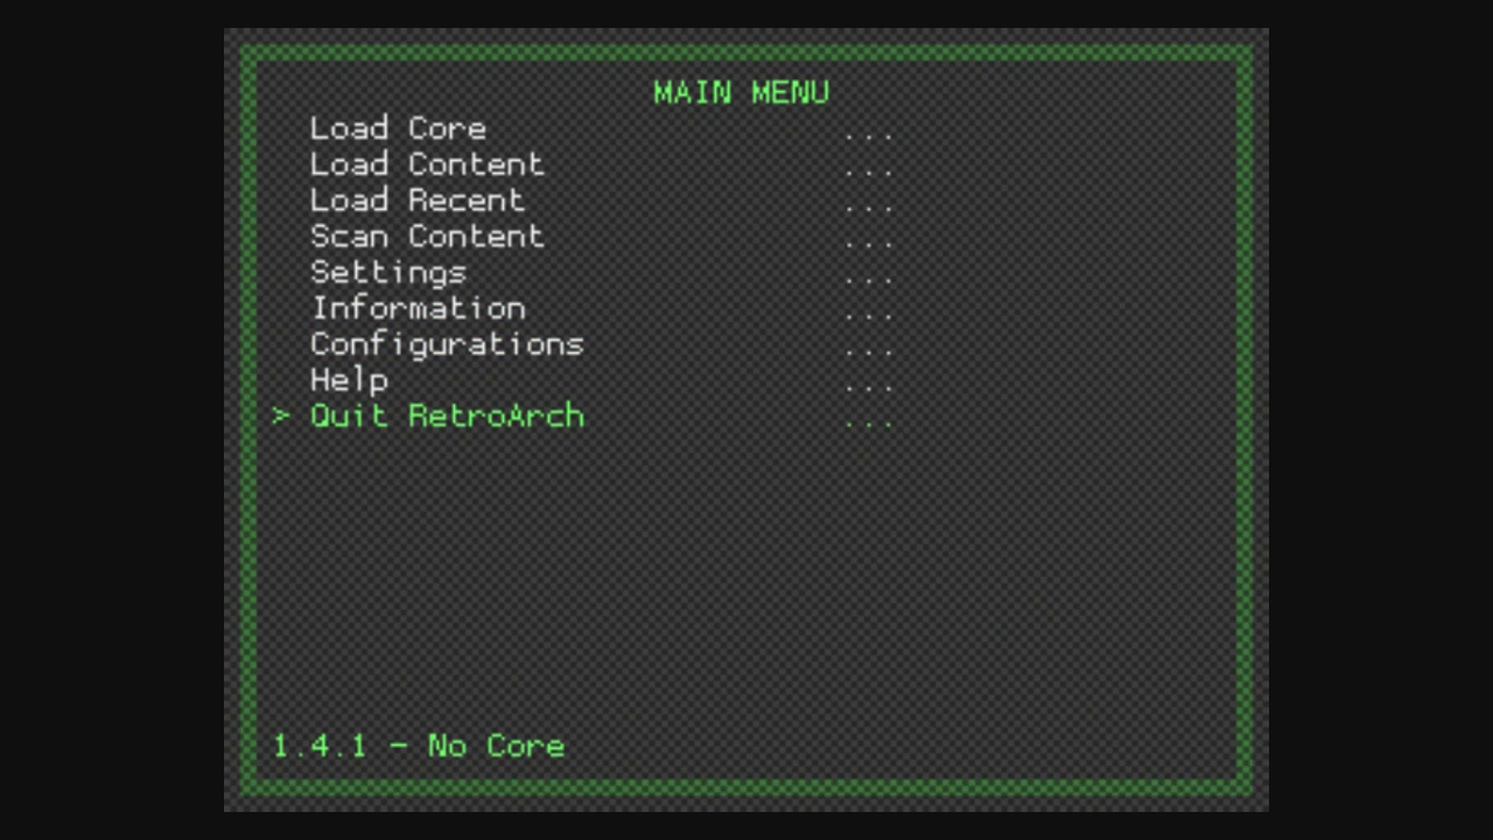
{"action": "key", "text": "Return"}
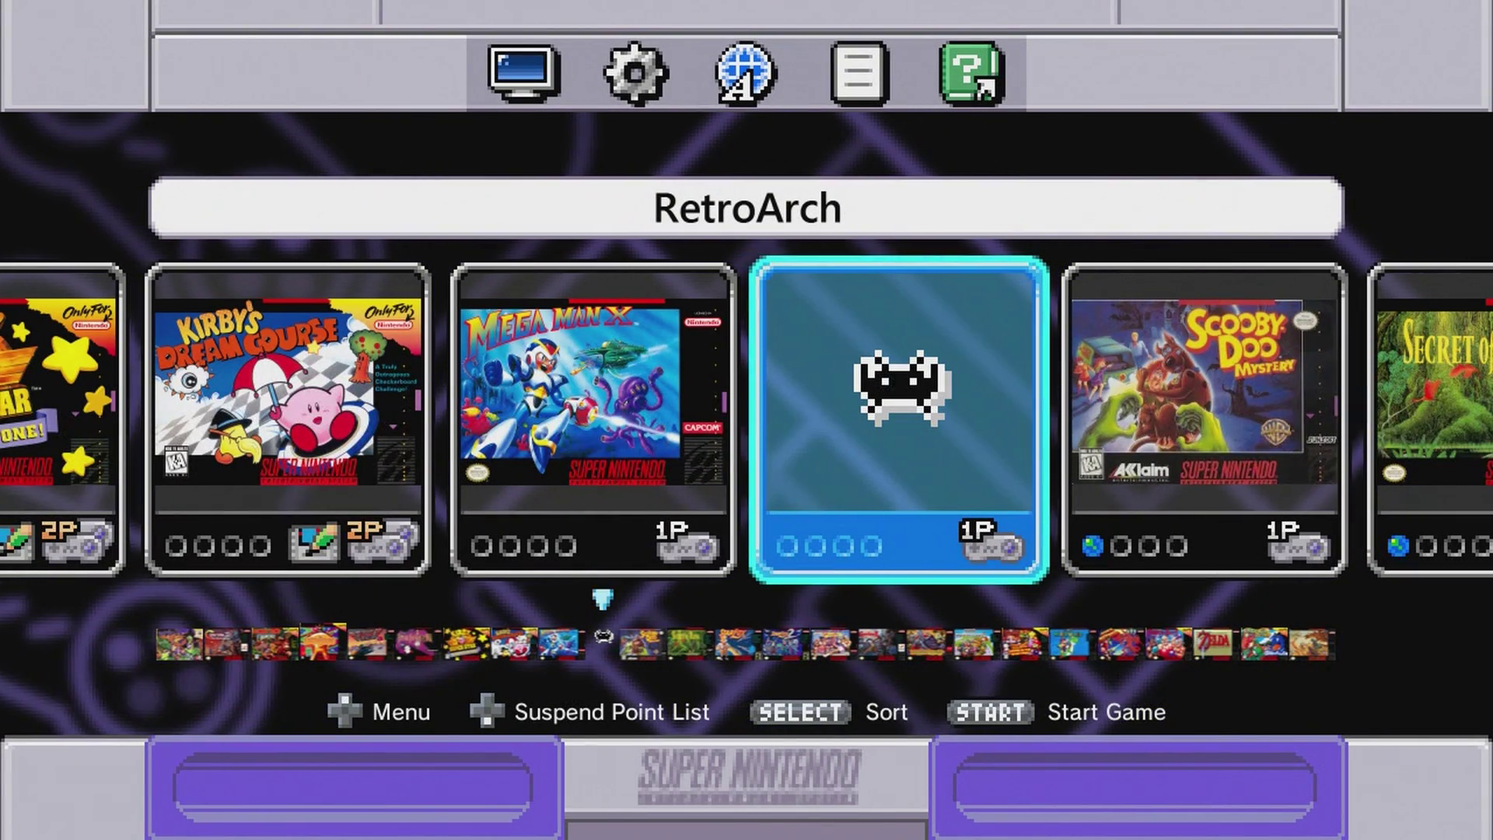
Step: Move along the carousel past Scooby-Doo Mystery and Banjo-Kazooie to Ys III - Wanderers from Ys
{"action": "key", "text": "Right"}
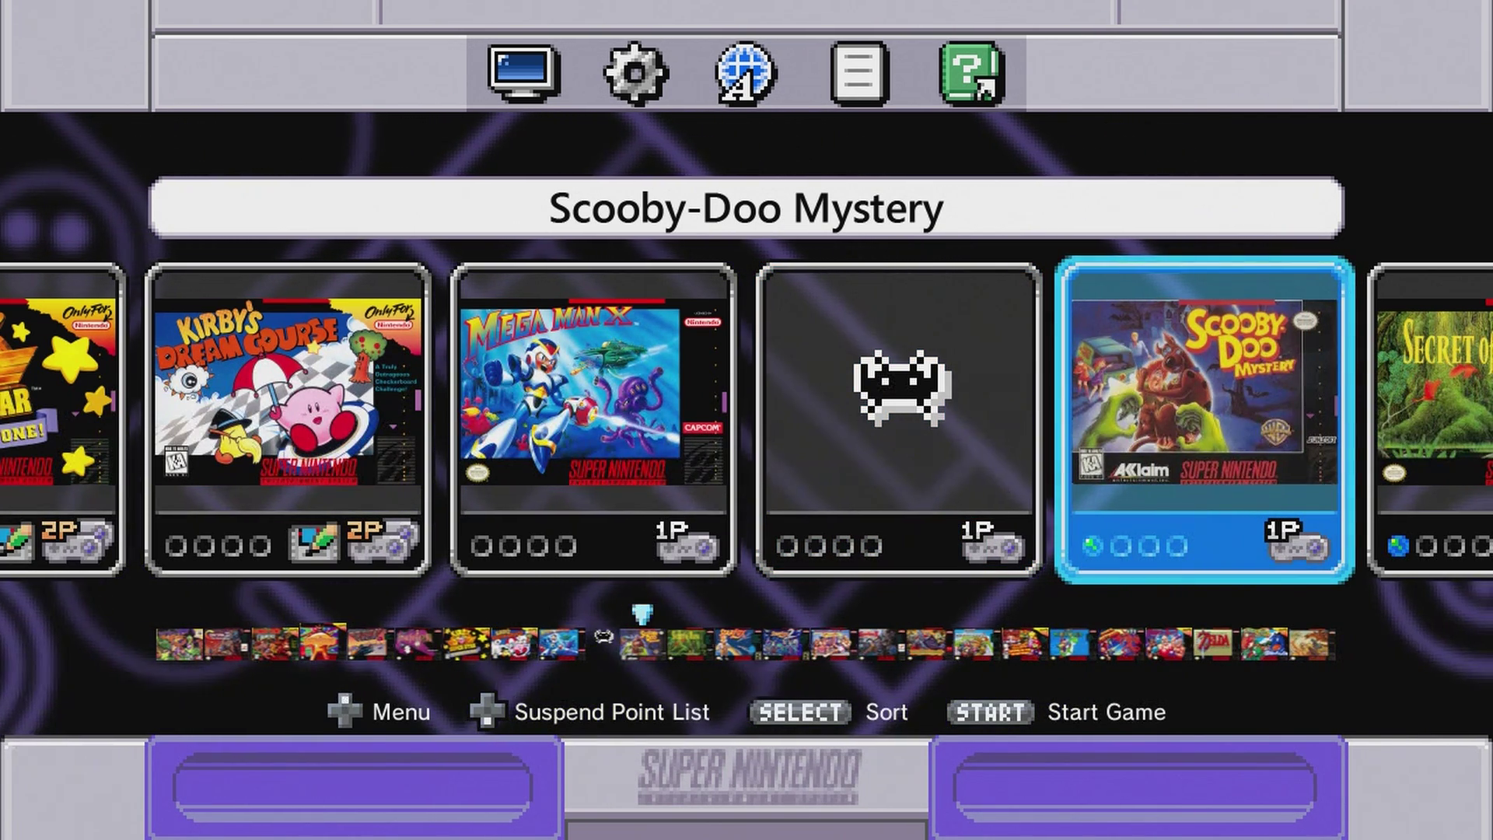
{"action": "key", "text": "Right"}
{"action": "key", "text": "Right"}
{"action": "key", "text": "Right"}
{"action": "key", "text": "Right"}
{"action": "key", "text": "Right"}
{"action": "key", "text": "Right"}
{"action": "key", "text": "Right"}
{"action": "key", "text": "Right"}
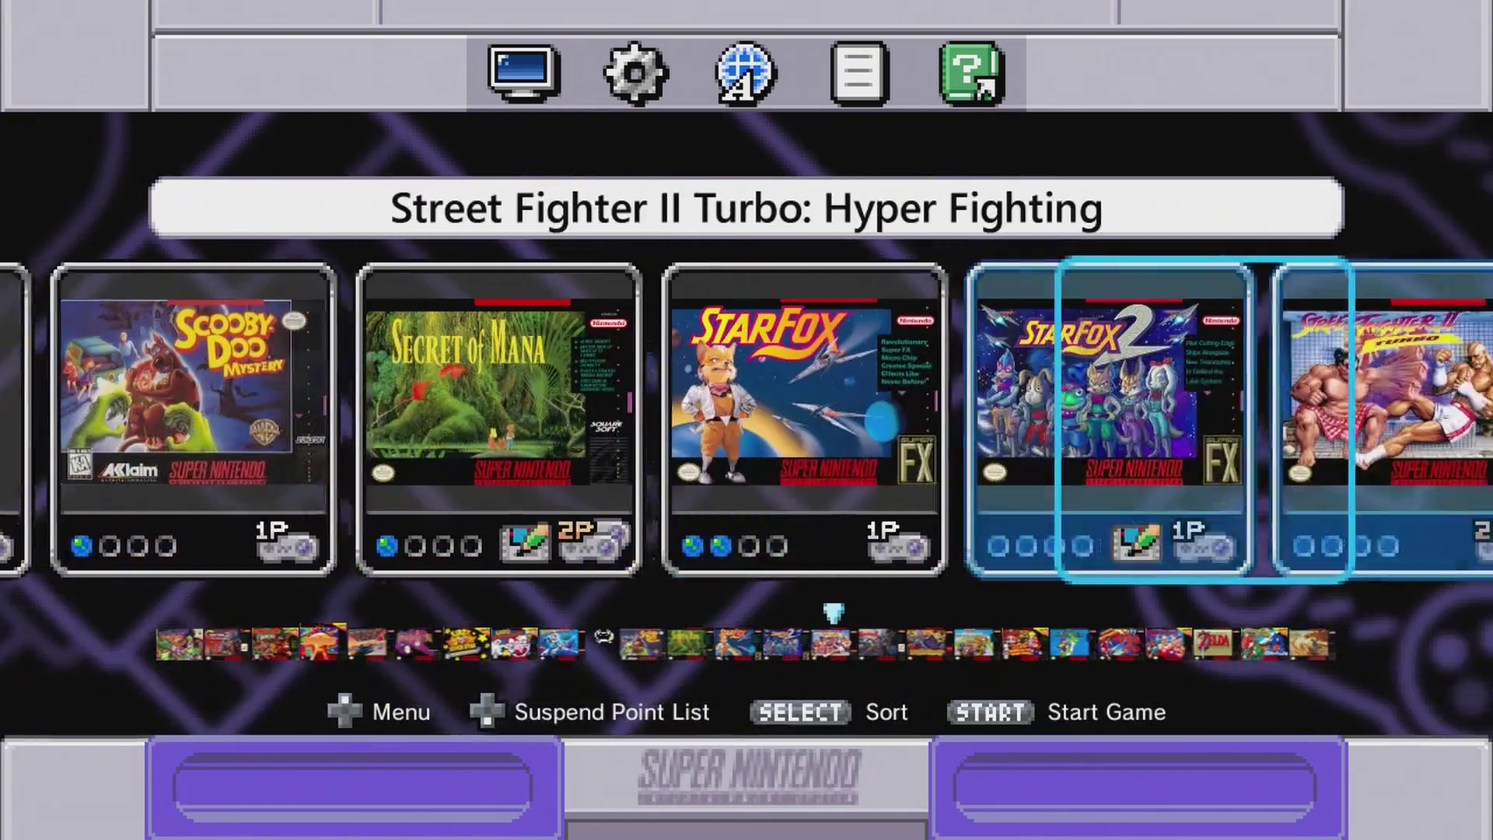
{"action": "key", "text": "Right"}
{"action": "key", "text": "Right"}
{"action": "key", "text": "Right"}
{"action": "key", "text": "Right"}
{"action": "key", "text": "Right"}
{"action": "key", "text": "Right"}
{"action": "key", "text": "Right"}
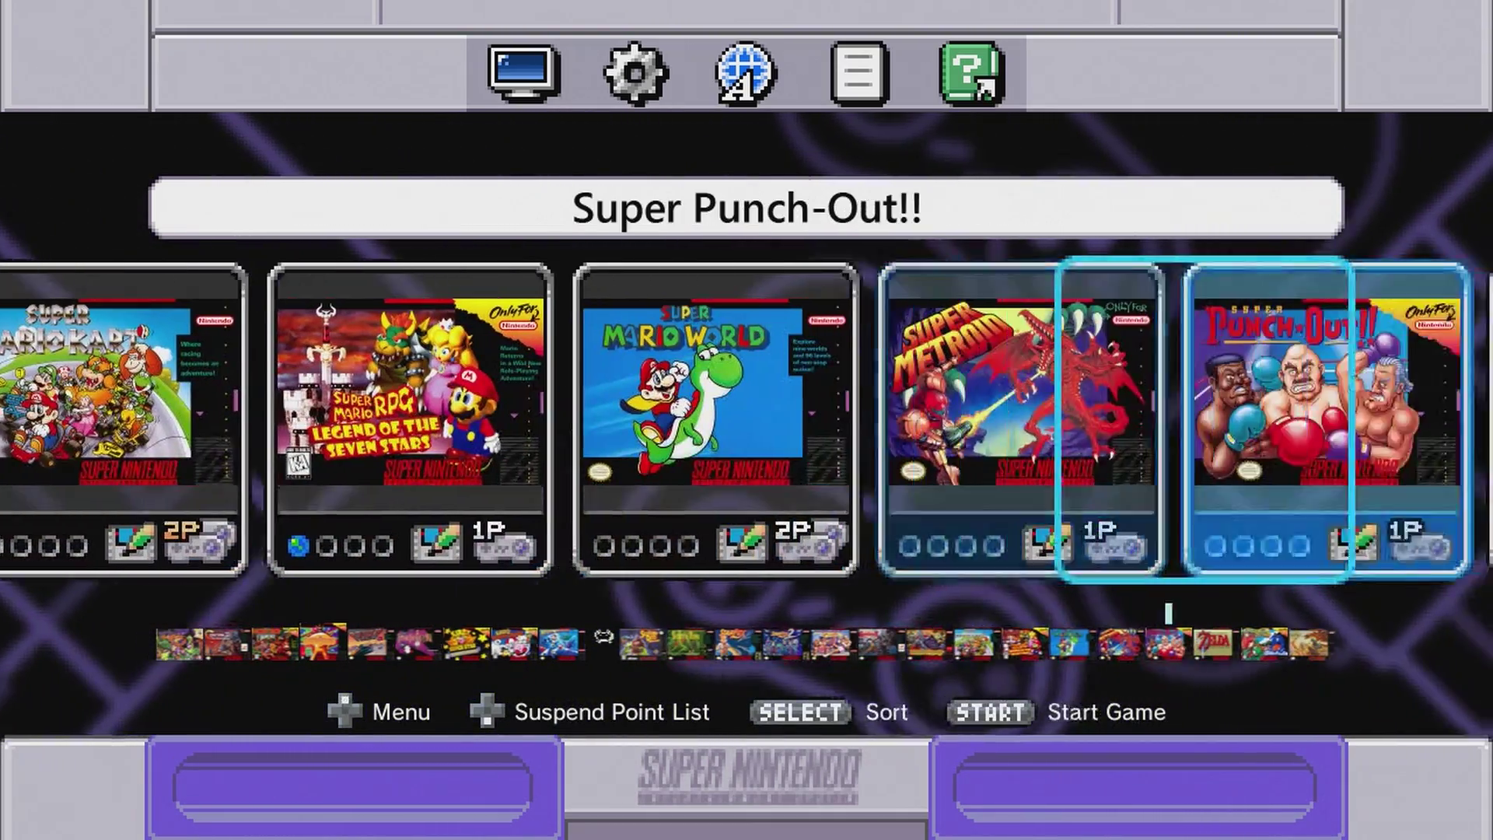
{"action": "key", "text": "Right"}
{"action": "key", "text": "Left"}
{"action": "key", "text": "Left"}
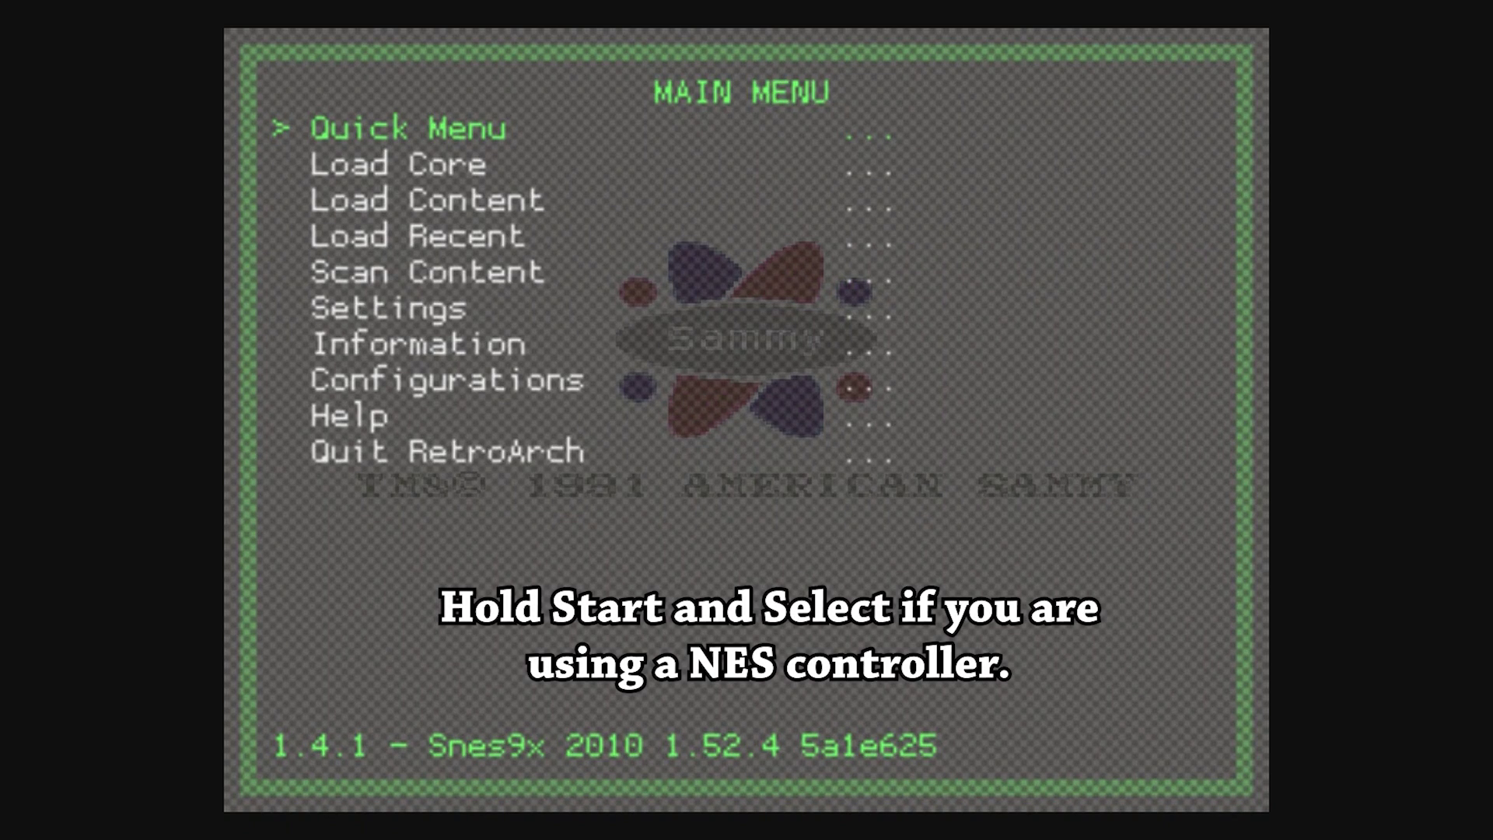
Step: Open Settings > Input > Input User 1 Binds in RetroArch
{"action": "key", "text": "Down"}
{"action": "key", "text": "Down"}
{"action": "key", "text": "Down"}
{"action": "key", "text": "Down"}
{"action": "key", "text": "Down"}
{"action": "key", "text": "Down"}
{"action": "key", "text": "Up"}
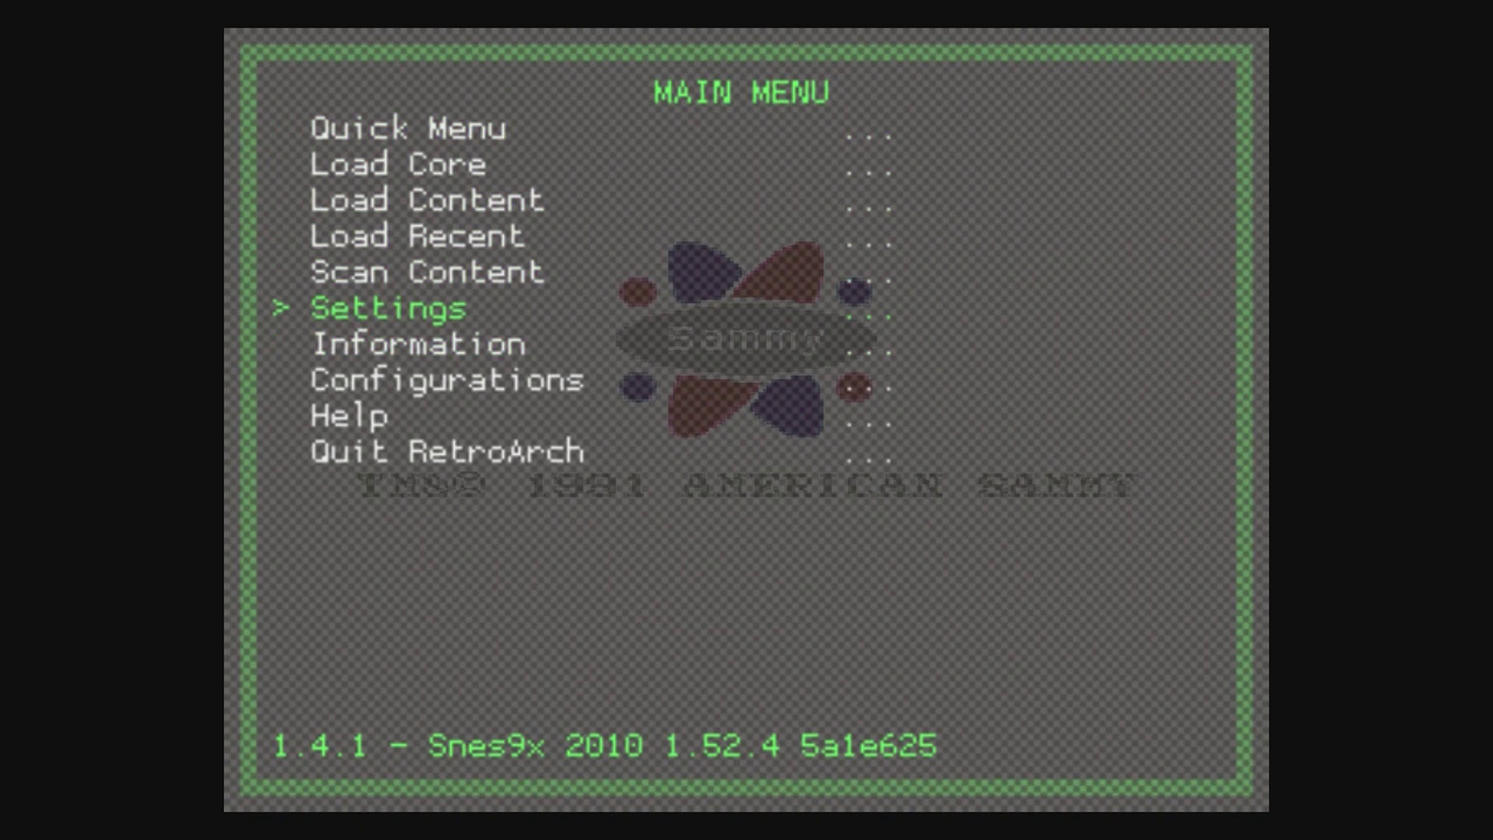
{"action": "key", "text": "Return"}
{"action": "key", "text": "Down"}
{"action": "key", "text": "Down"}
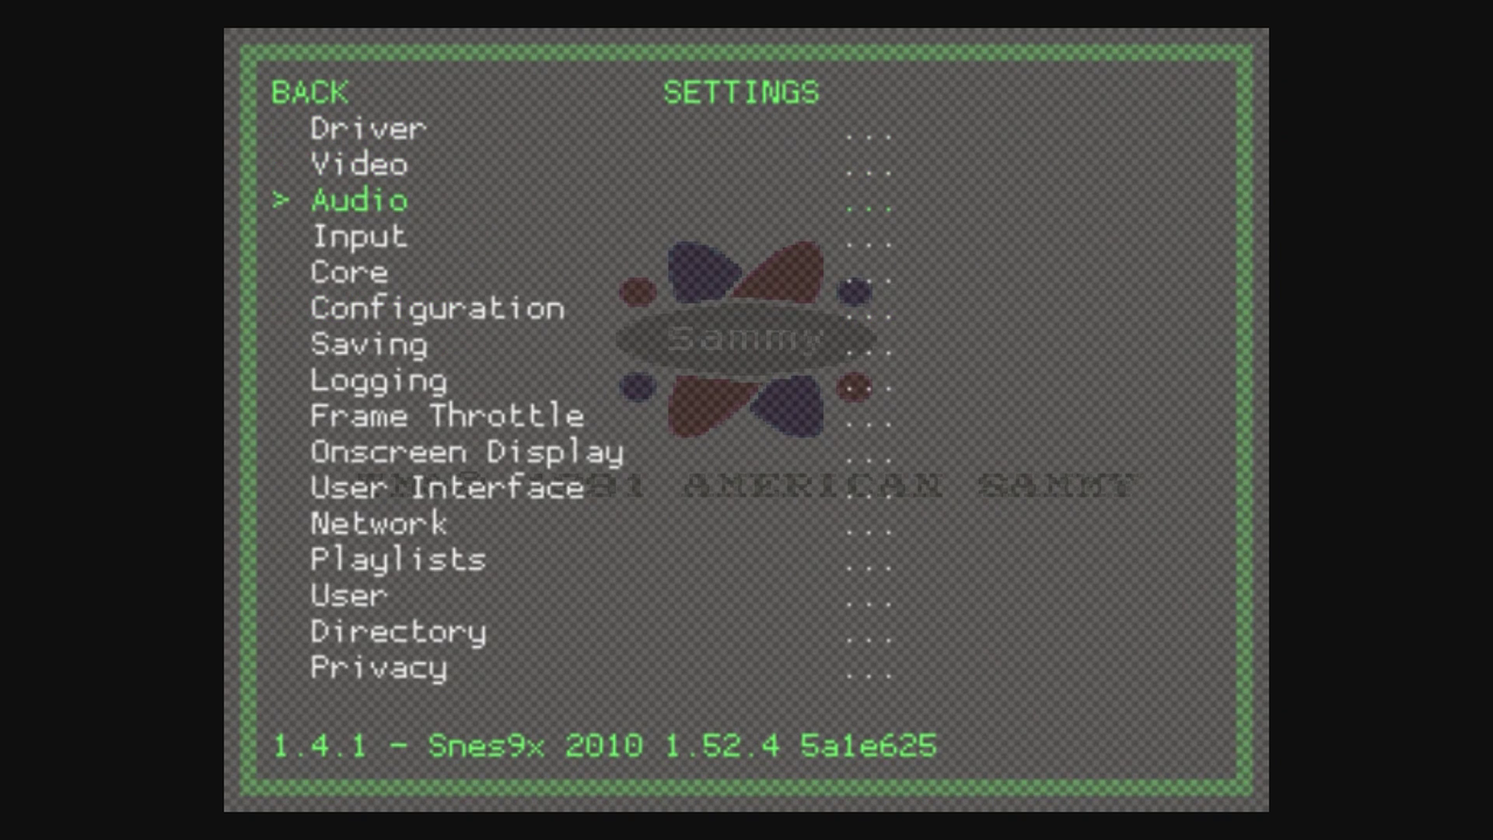
{"action": "key", "text": "Up"}
{"action": "key", "text": "Up"}
{"action": "key", "text": "Down"}
{"action": "key", "text": "Down"}
{"action": "key", "text": "Down"}
{"action": "key", "text": "Return"}
{"action": "key", "text": "Up"}
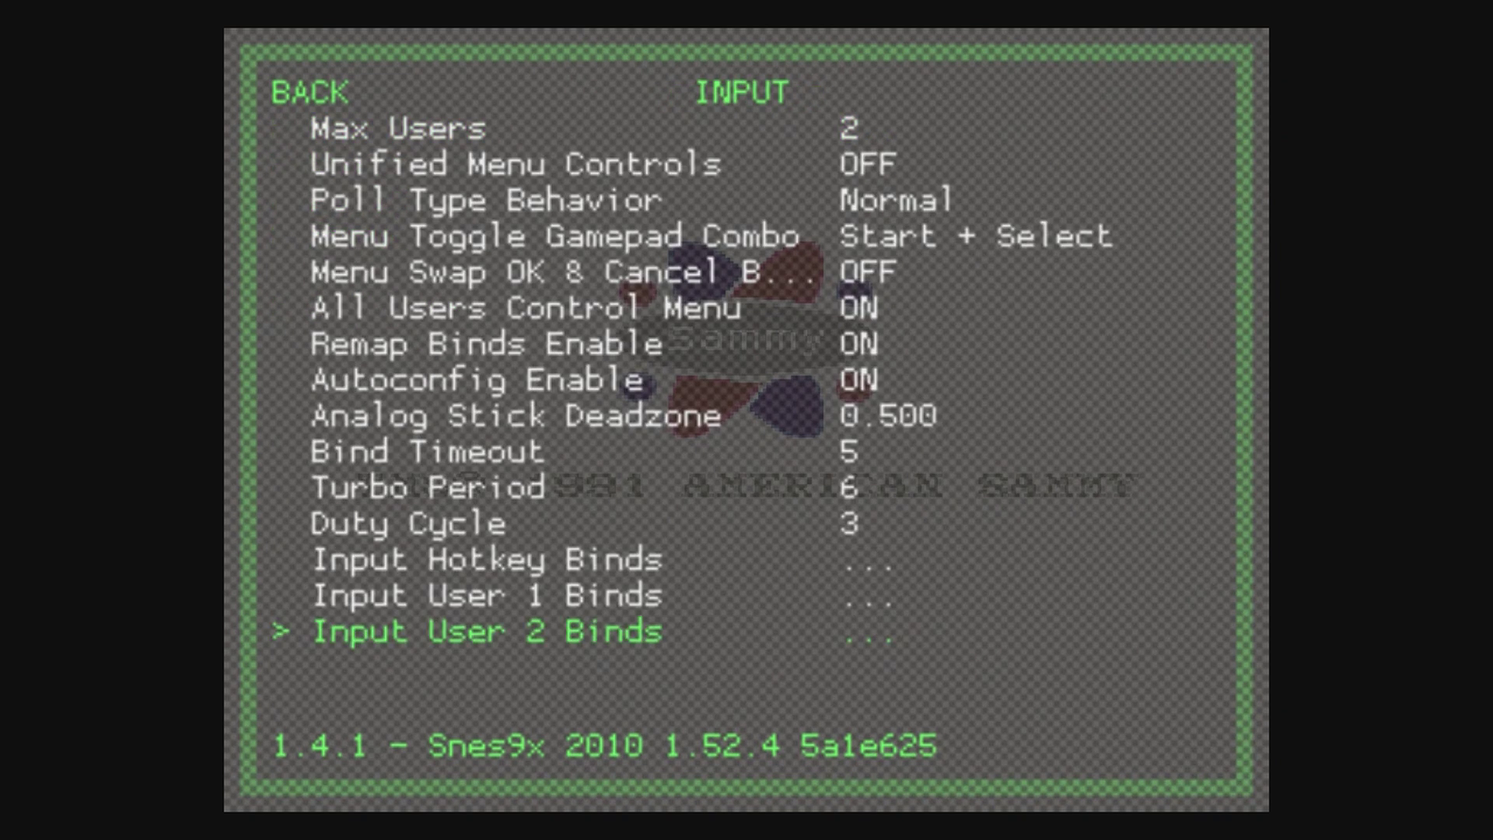
{"action": "key", "text": "Up"}
{"action": "key", "text": "Up"}
{"action": "key", "text": "Down"}
{"action": "key", "text": "Return"}
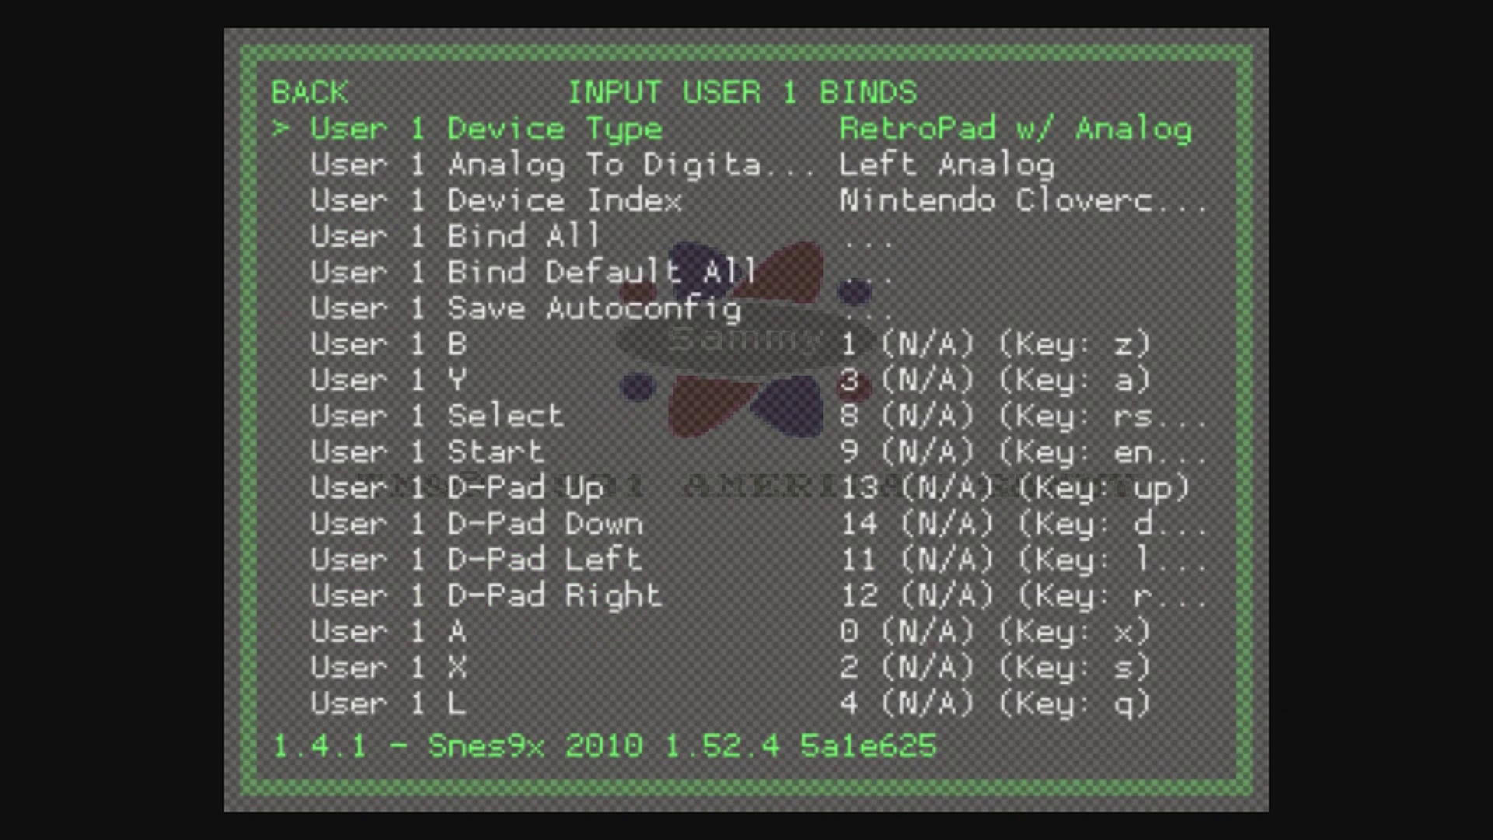
Step: Back out to the Main Menu and quit RetroArch to the console
{"action": "key", "text": "BackSpace"}
{"action": "key", "text": "BackSpace"}
{"action": "key", "text": "BackSpace"}
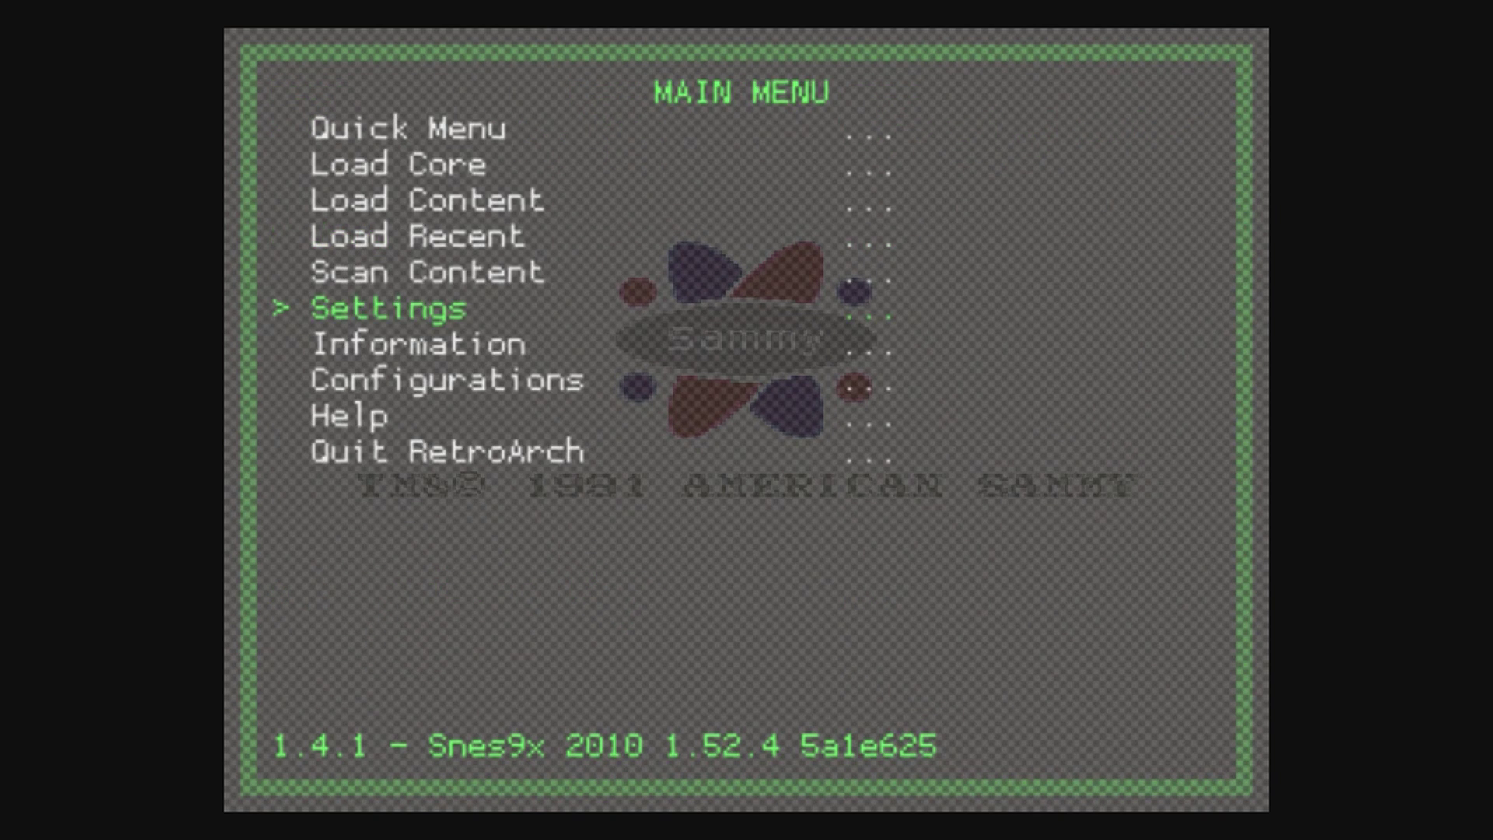
{"action": "key", "text": "Down"}
{"action": "key", "text": "Down"}
{"action": "key", "text": "Down"}
{"action": "key", "text": "Down"}
{"action": "key", "text": "Up"}
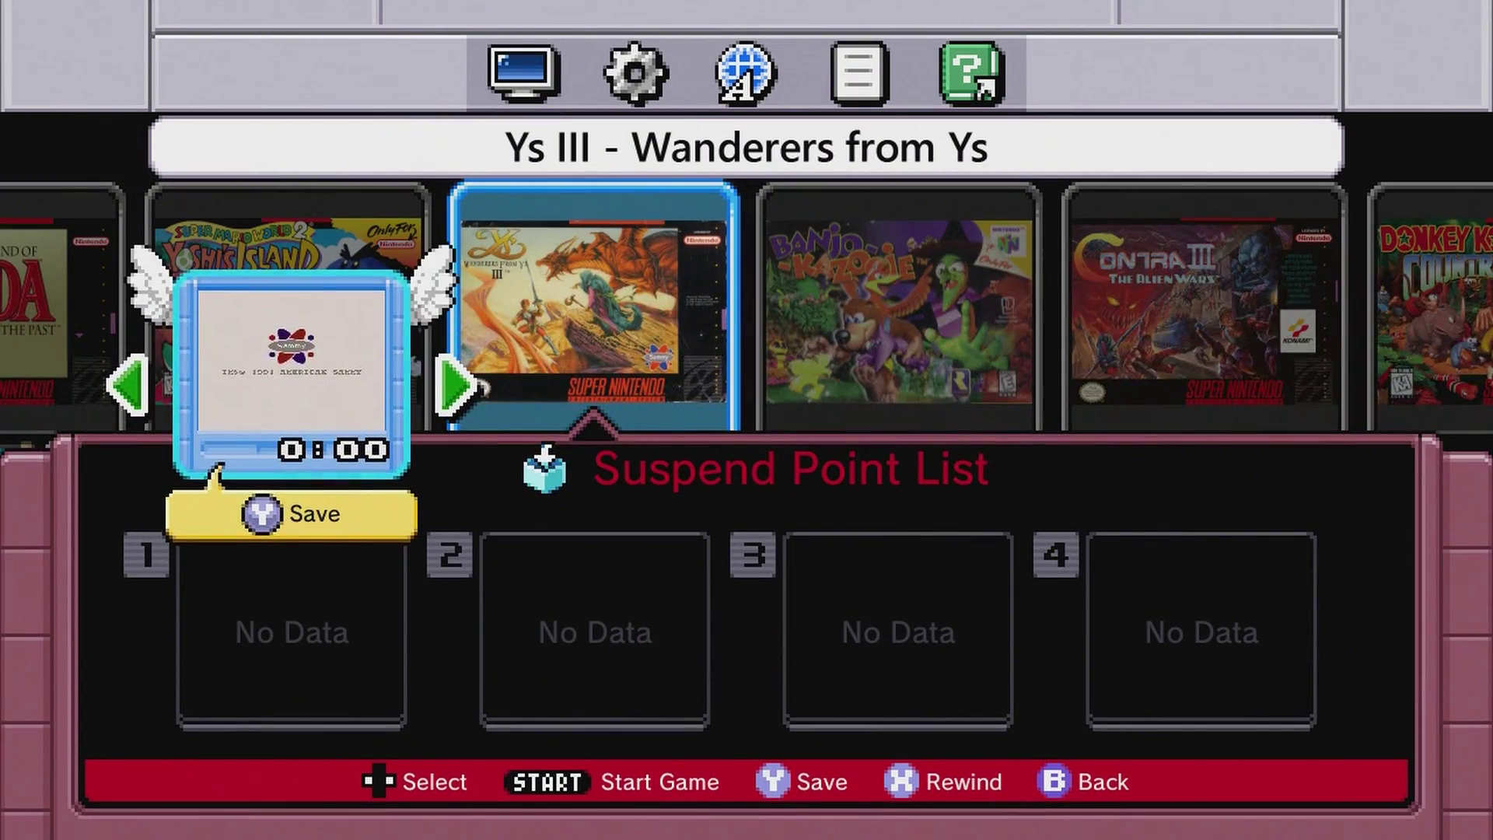
Step: Save Ys III's suspend point in slot 1, then open RetroArch's menu and move to Quit RetroArch
{"action": "key", "text": "a"}
{"action": "key", "text": "a"}
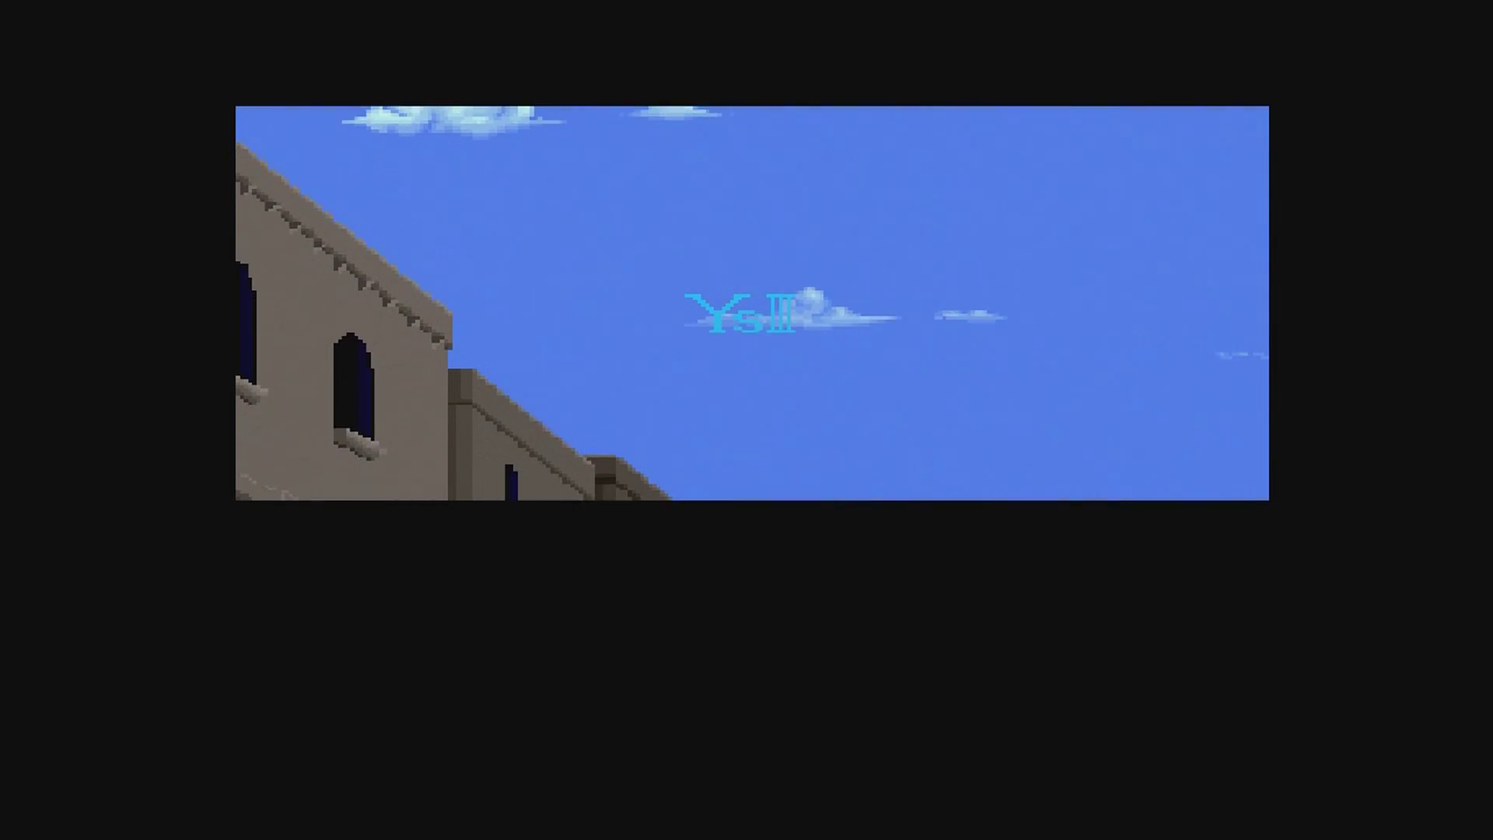
{"action": "key", "text": "F1"}
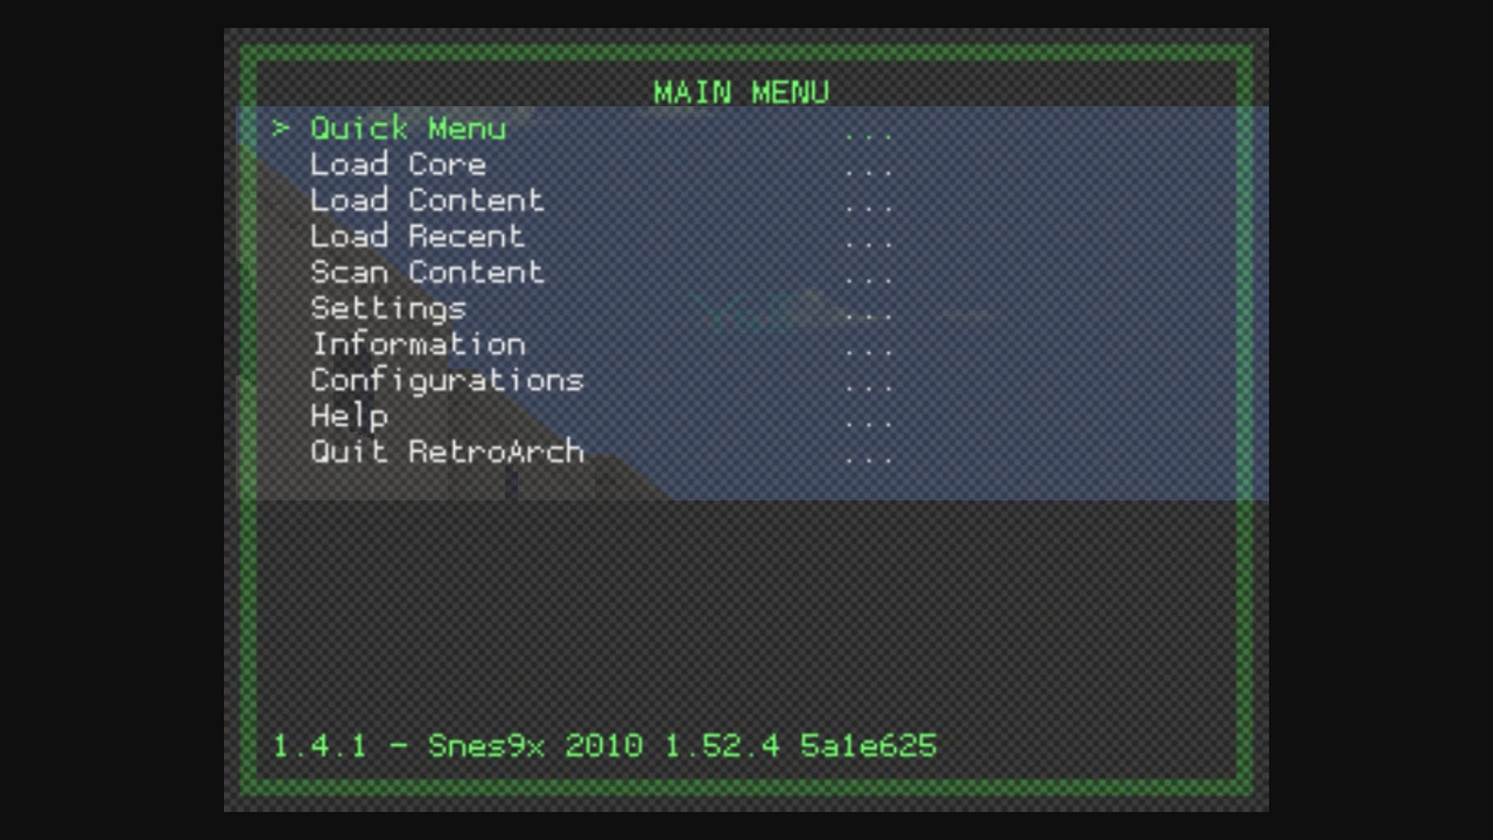
{"action": "key", "text": "Up"}
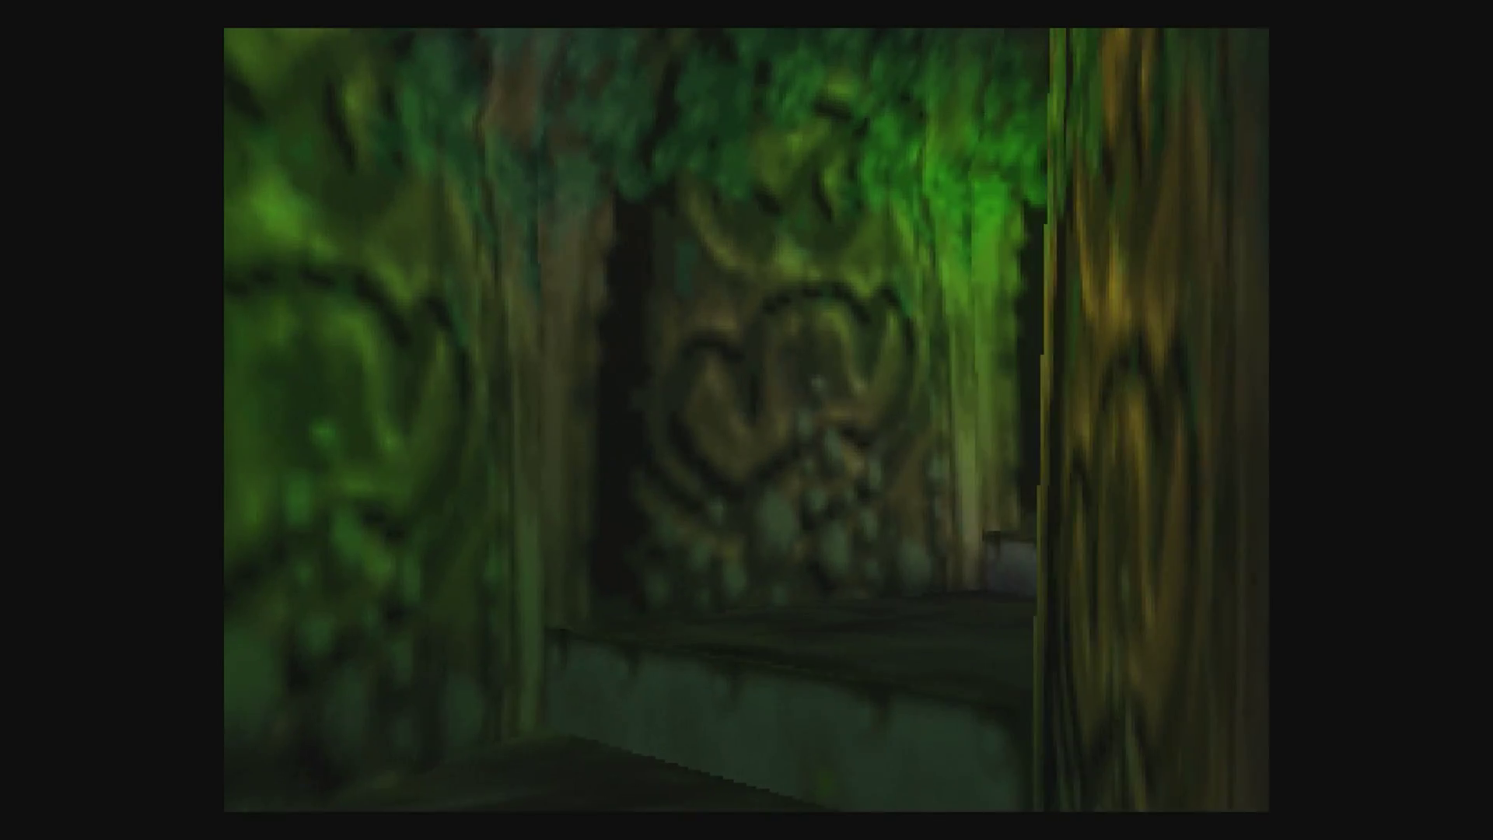
Step: Open RetroArch's menu during Banjo-Kazooie, then close it to resume play on GLupeN64
{"action": "key", "text": "F1"}
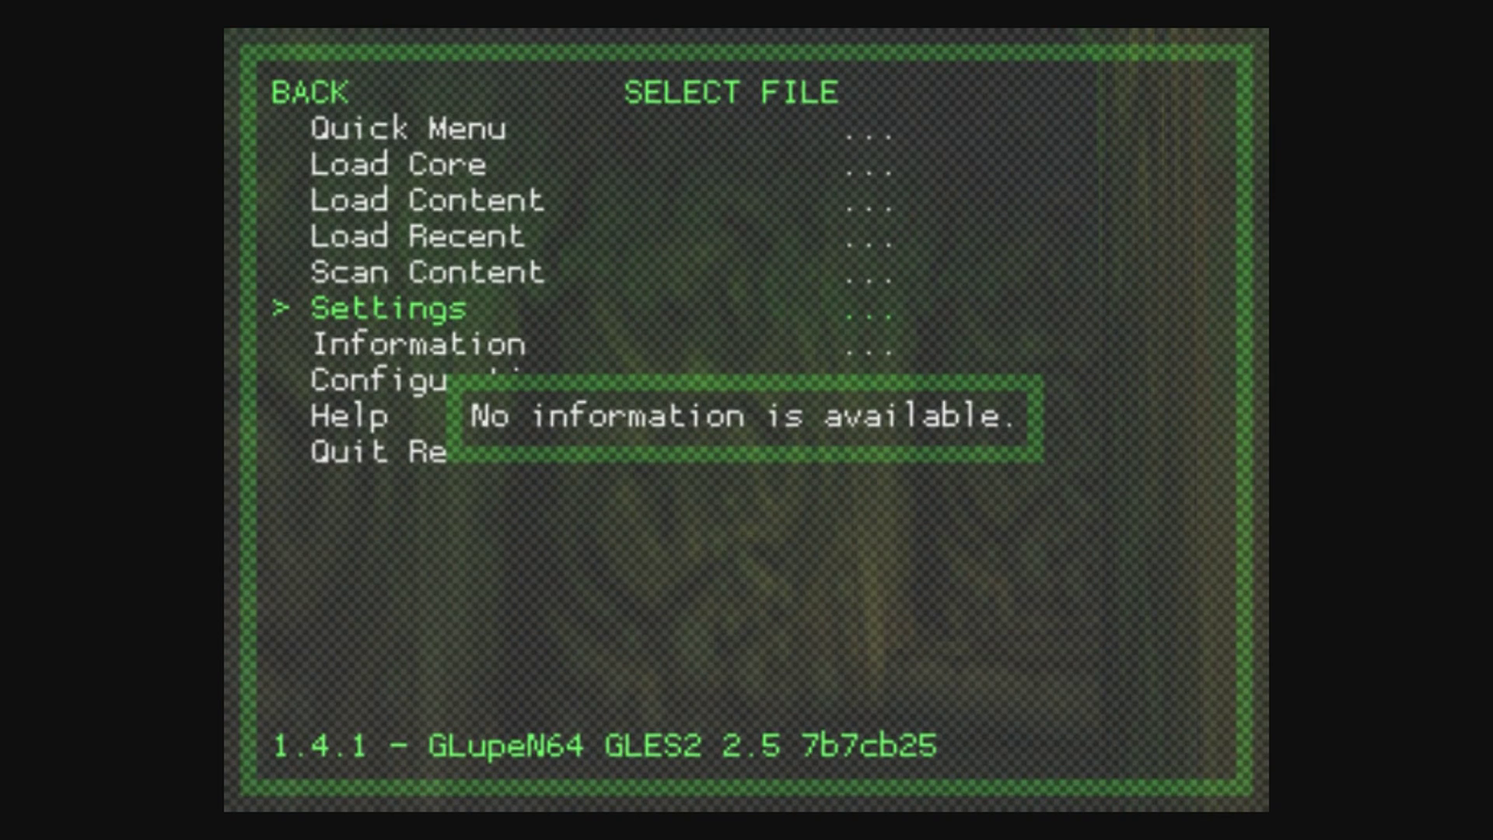
{"action": "key", "text": "F1"}
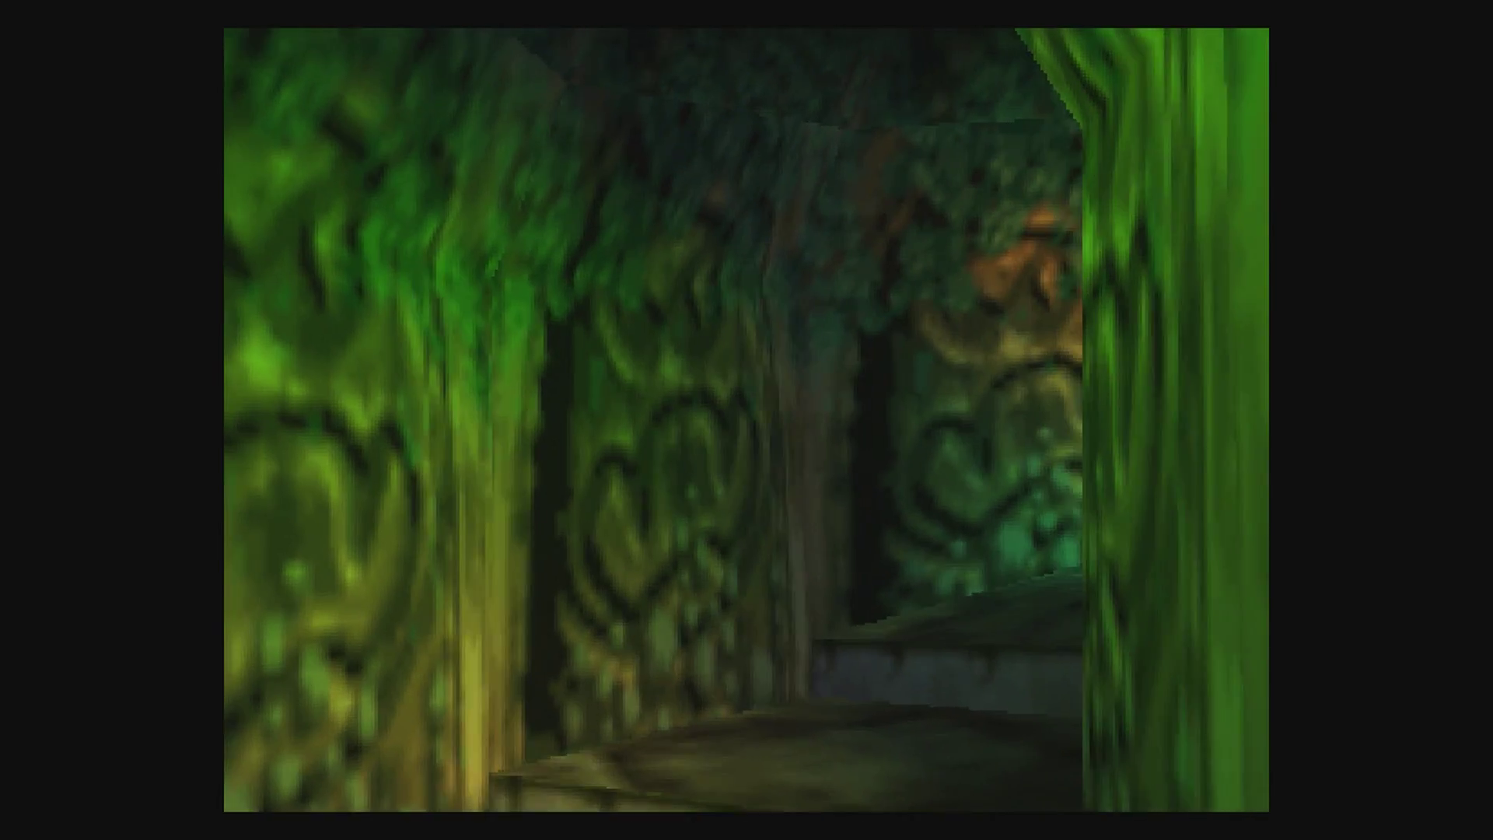